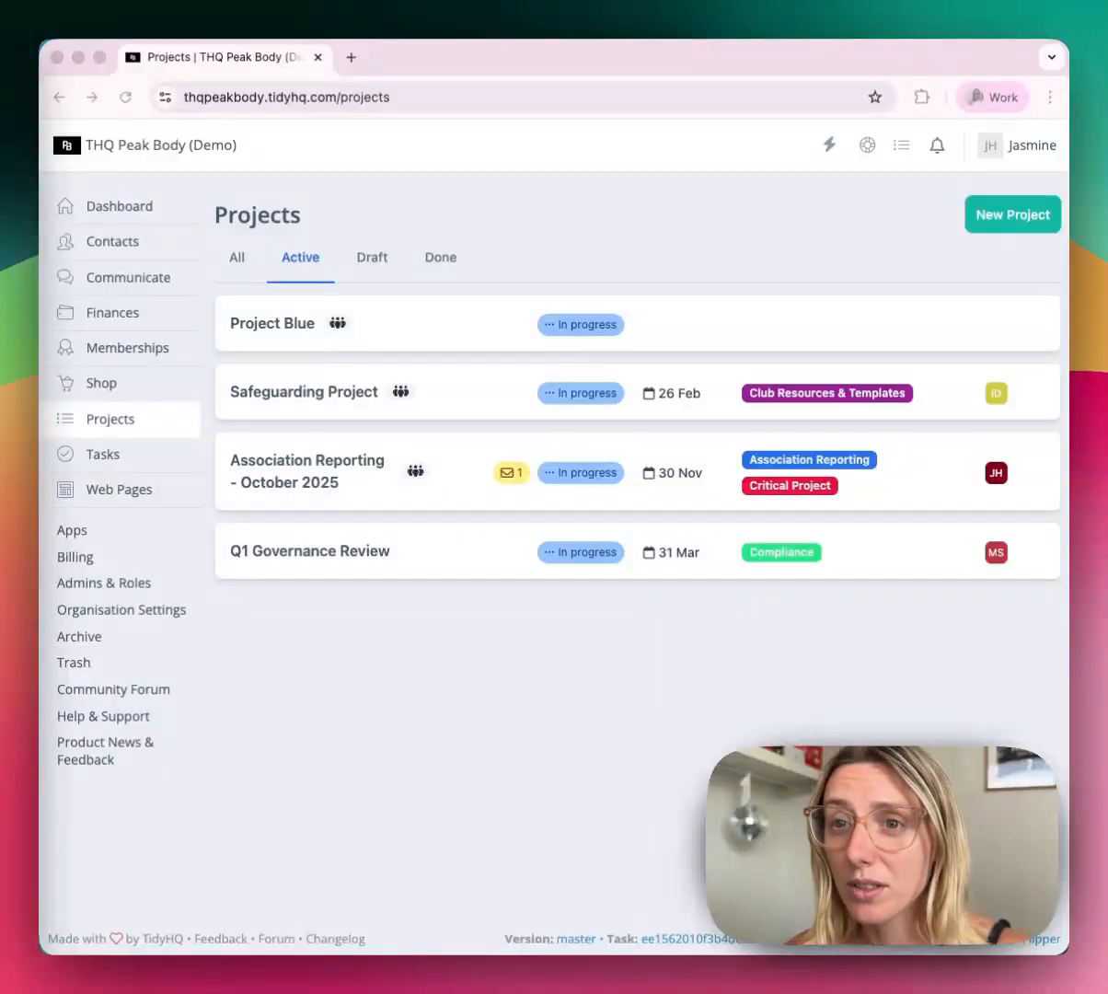
Start a new project from the Club Health Check [Insert Year] template.
mouse_move(118, 444)
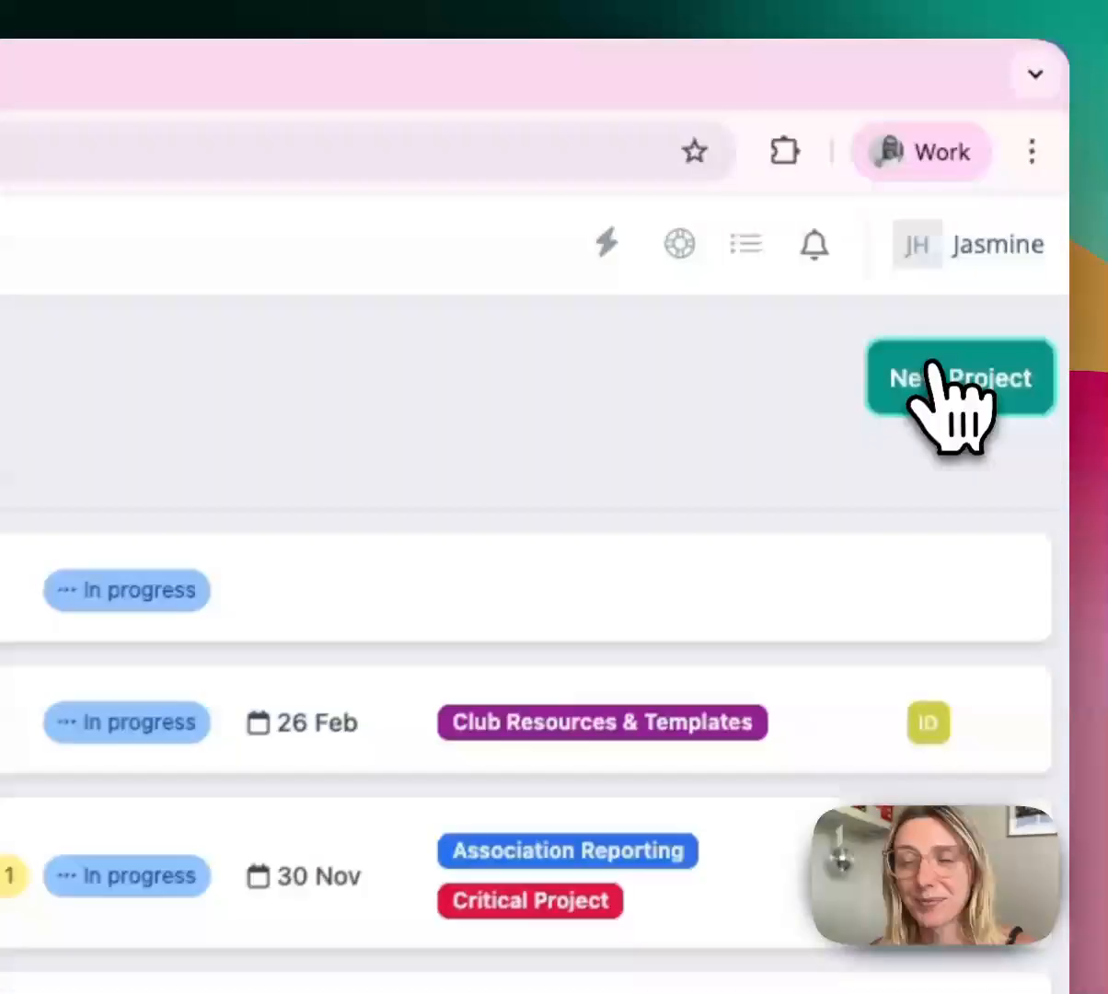
click(1003, 215)
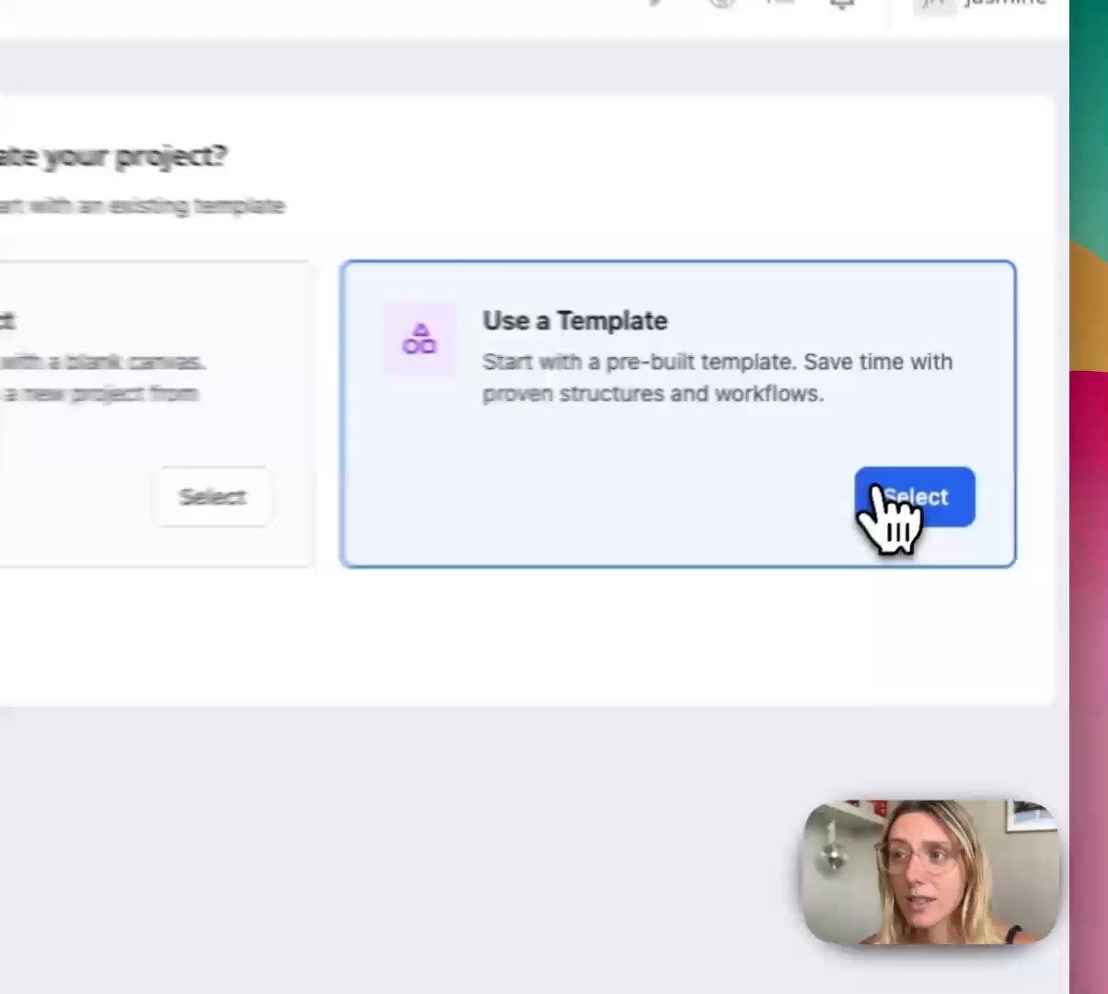
click(966, 440)
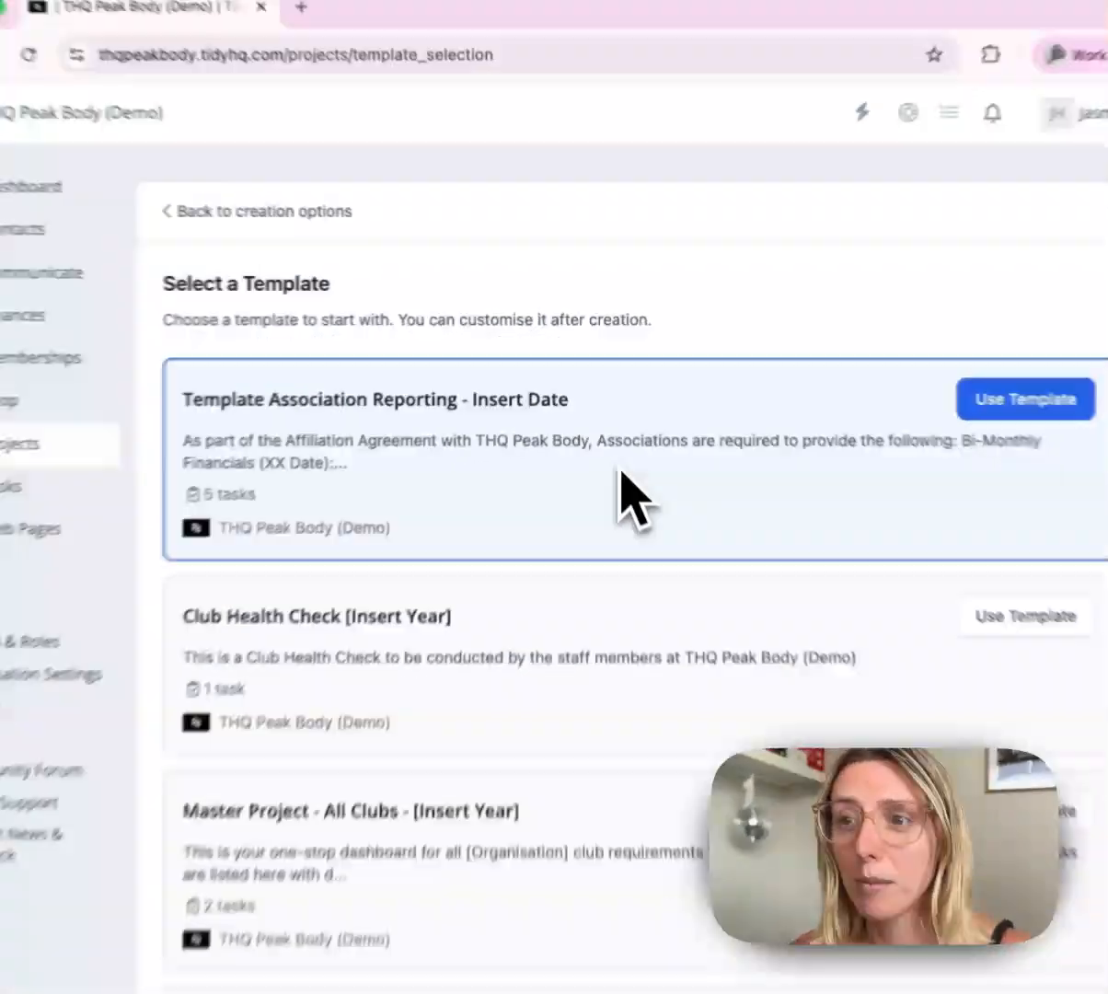
scroll(699, 543, down, 3)
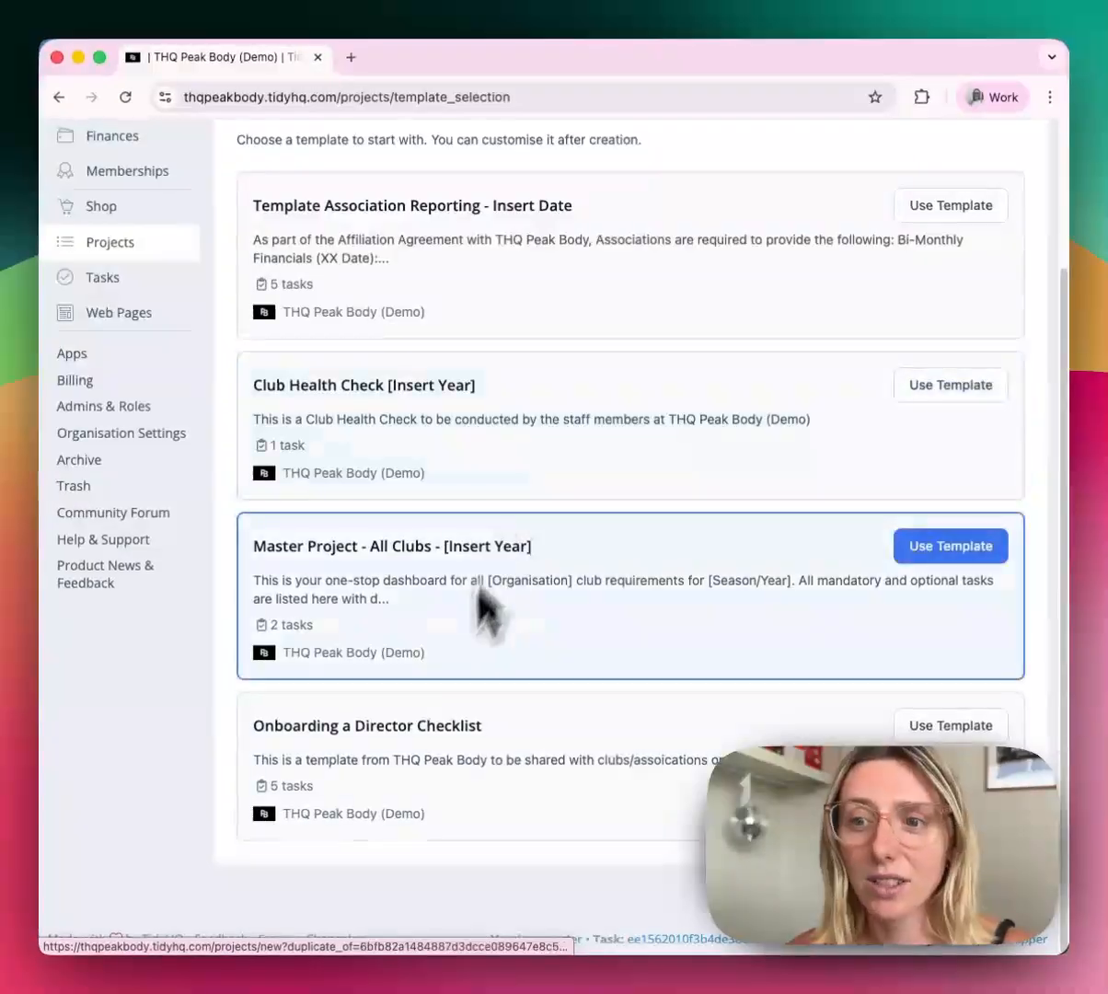
scroll(415, 549, up, 5)
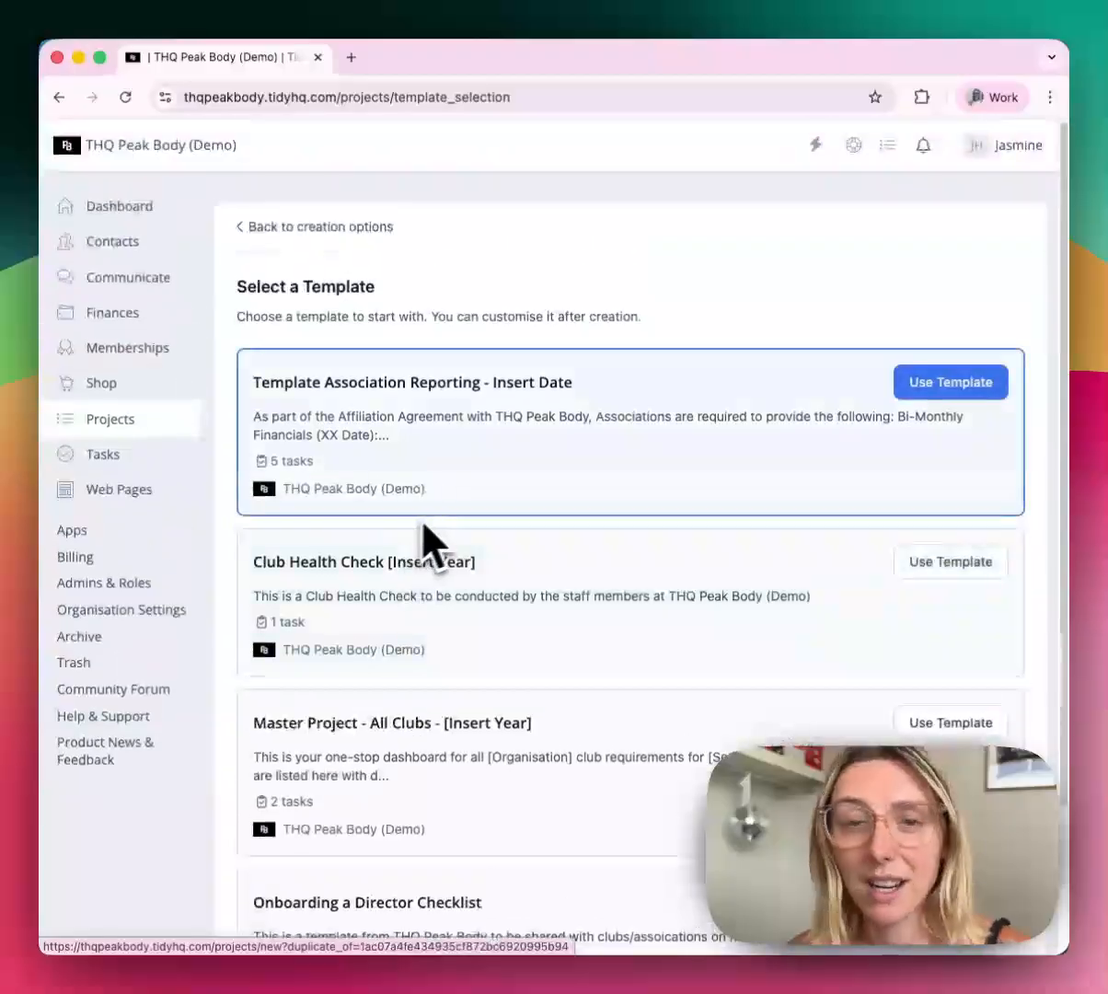
scroll(425, 544, down, 4)
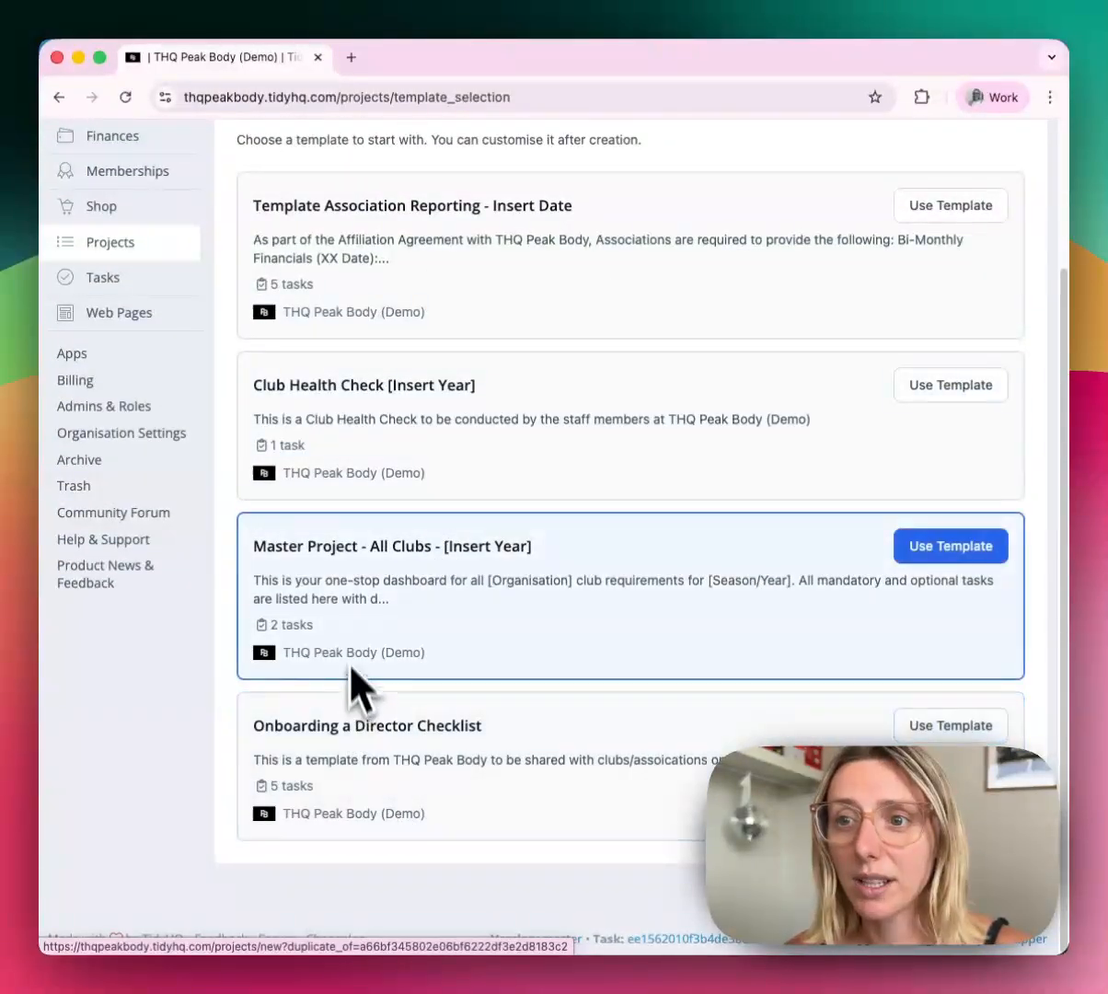
scroll(359, 644, up, 2)
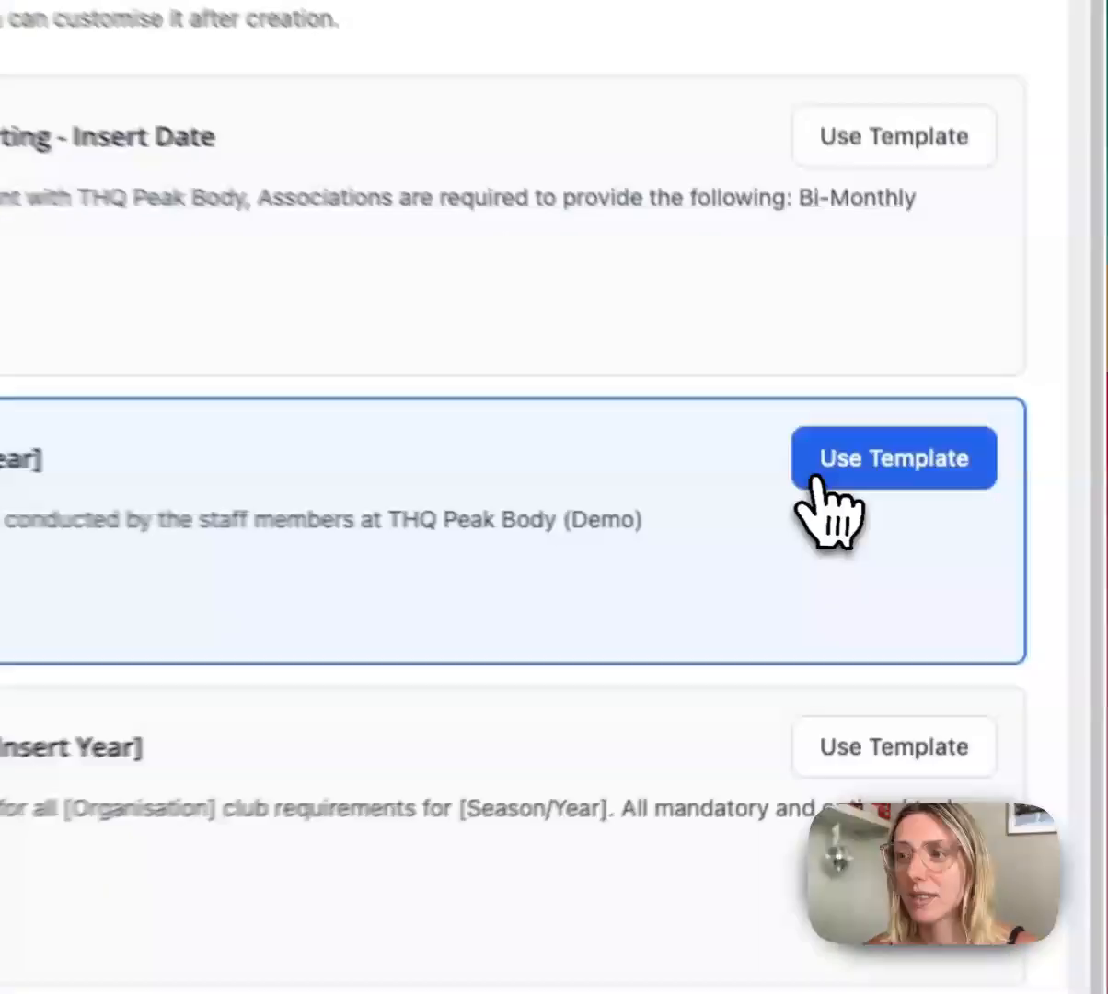
click(920, 517)
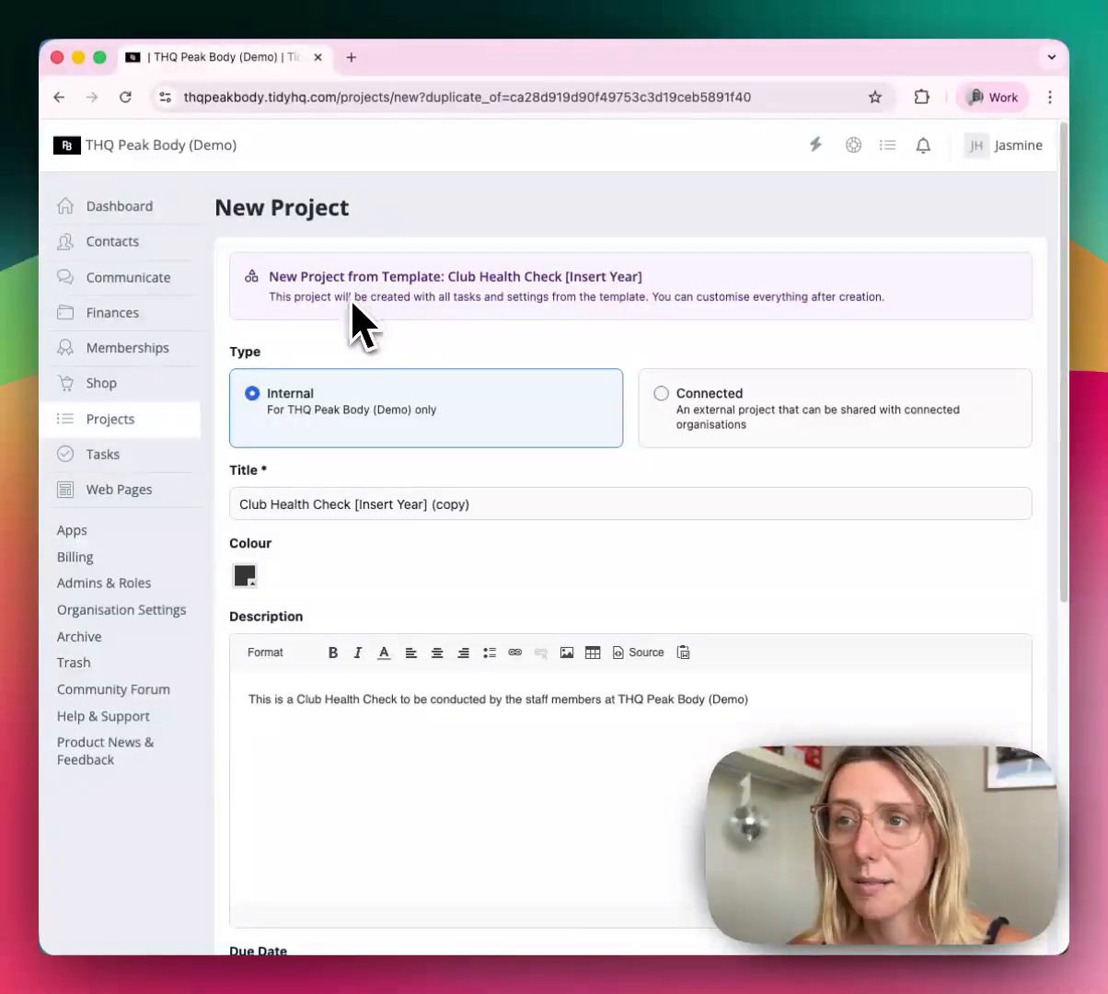
Set the project type to Connected and change its title to Club Health Check 2026.
scroll(442, 276, down, 2)
scroll(416, 311, down, 2)
scroll(423, 318, up, 5)
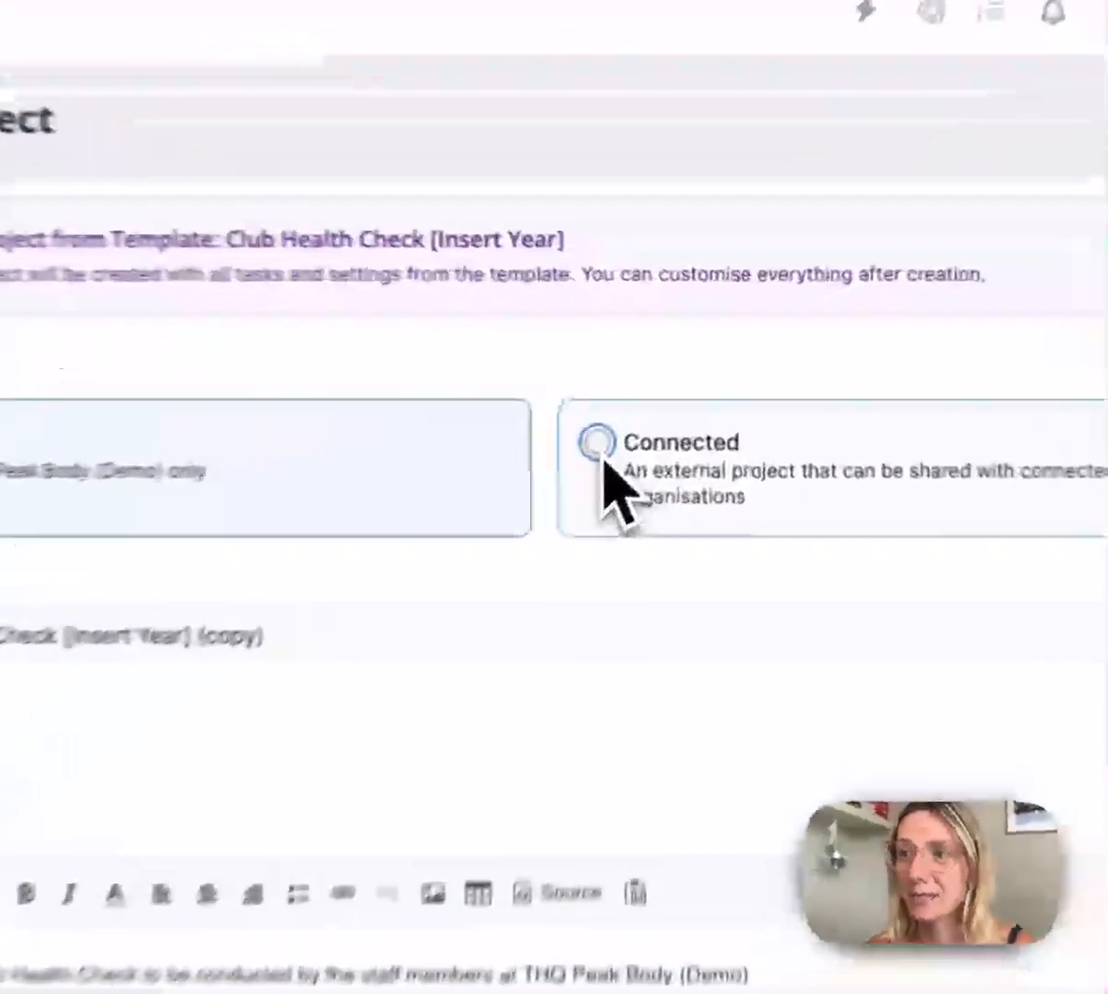
click(664, 399)
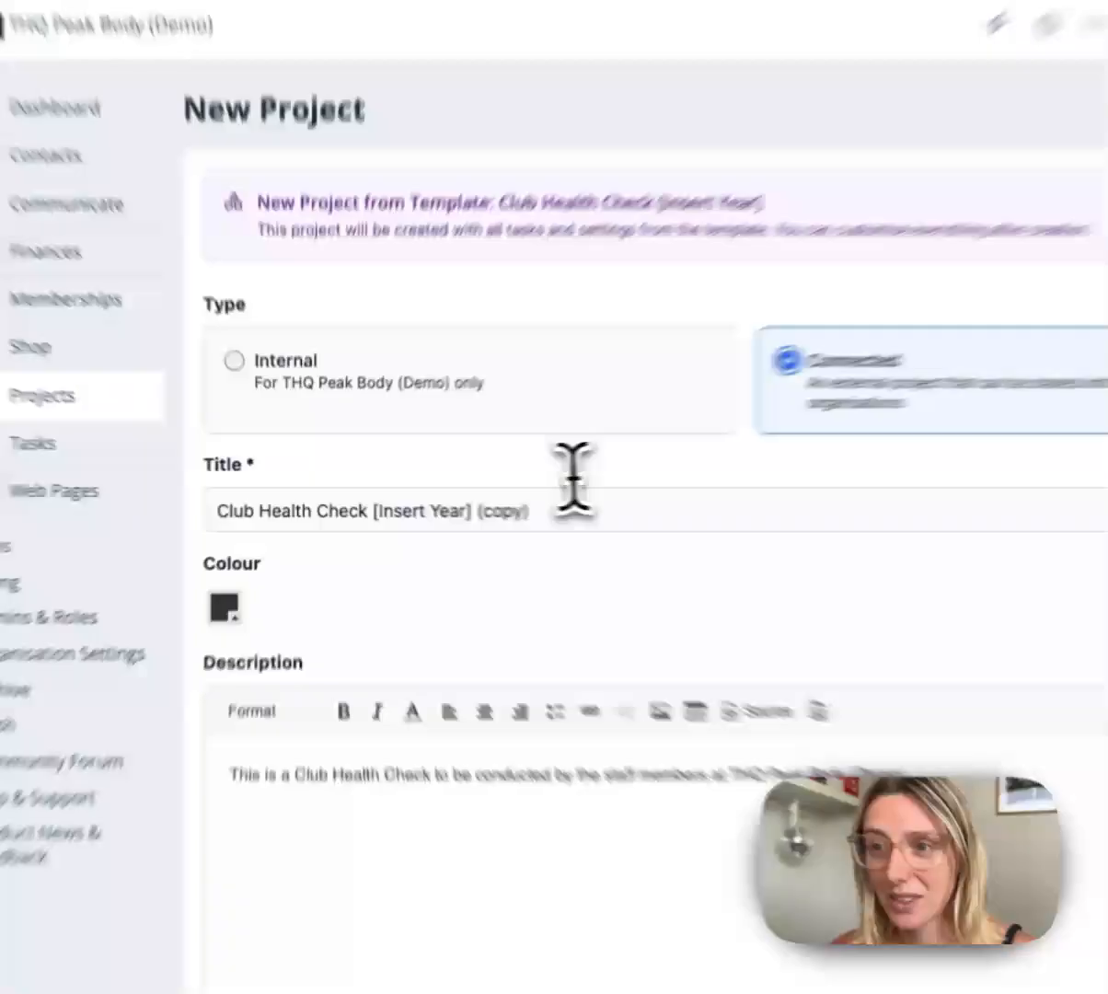
mouse_move(481, 504)
mouse_down()
mouse_move(364, 505)
mouse_move(415, 522)
mouse_up()
key(BackSpace)
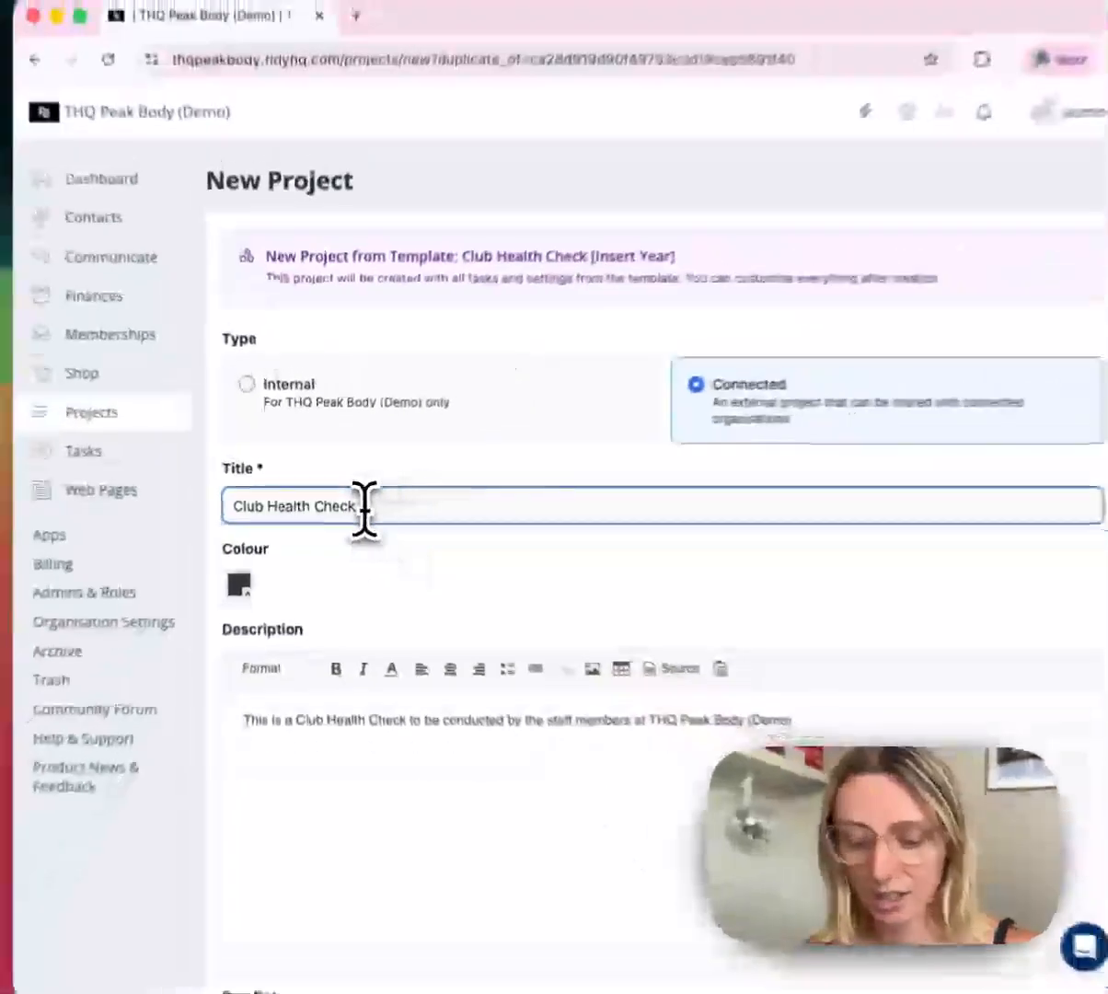
text(2026)
Set the project's due date to 28-02-2026.
scroll(420, 619, down, 5)
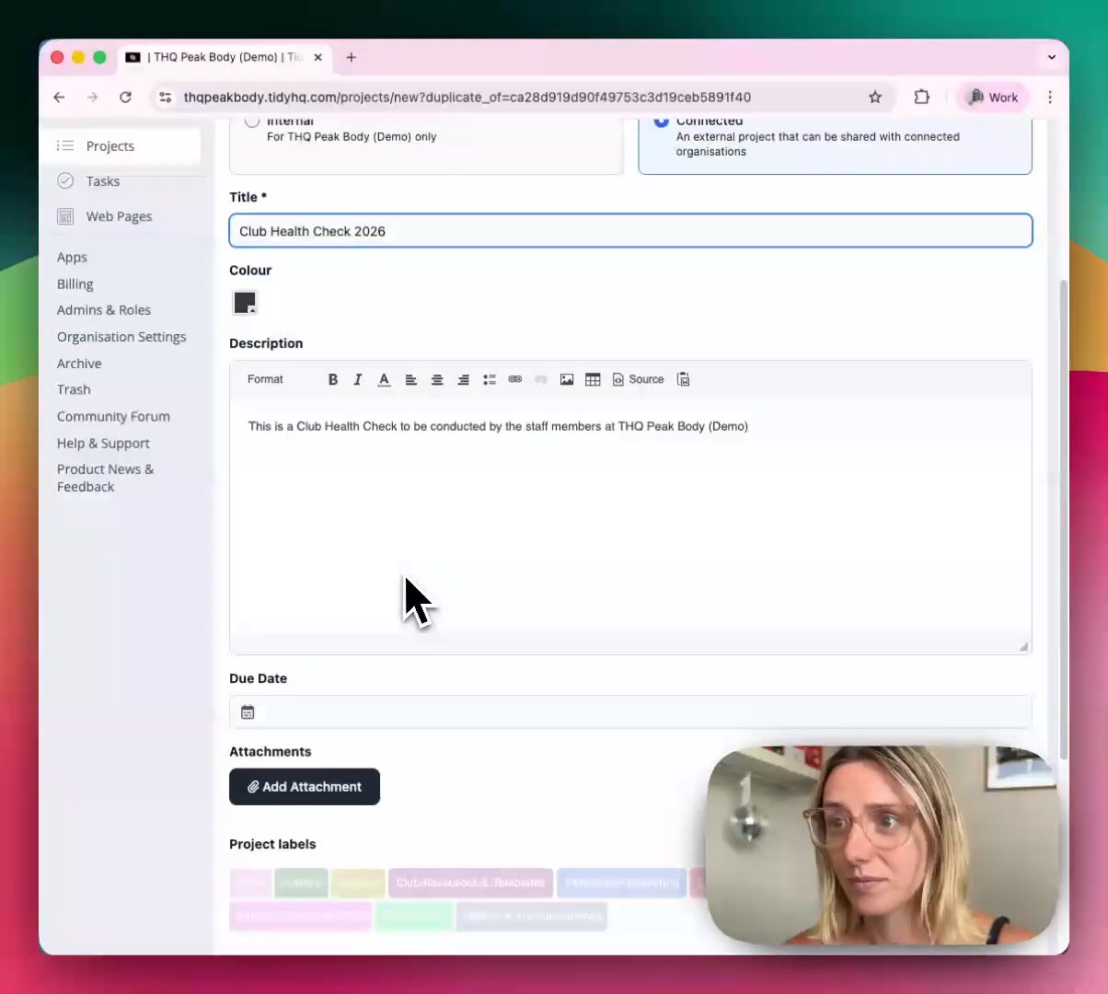
scroll(414, 603, up, 2)
scroll(415, 589, down, 1)
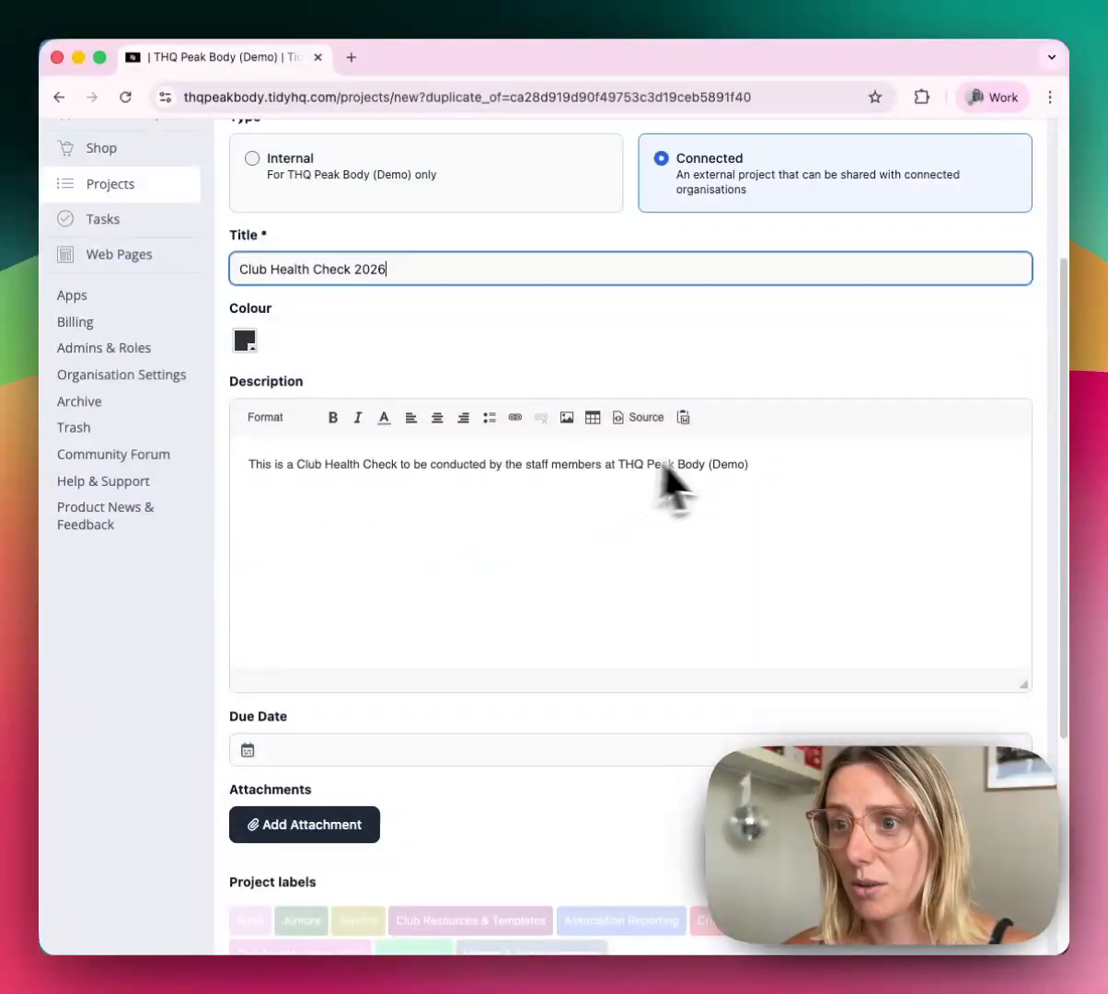
scroll(346, 550, down, 4)
scroll(407, 544, up, 2)
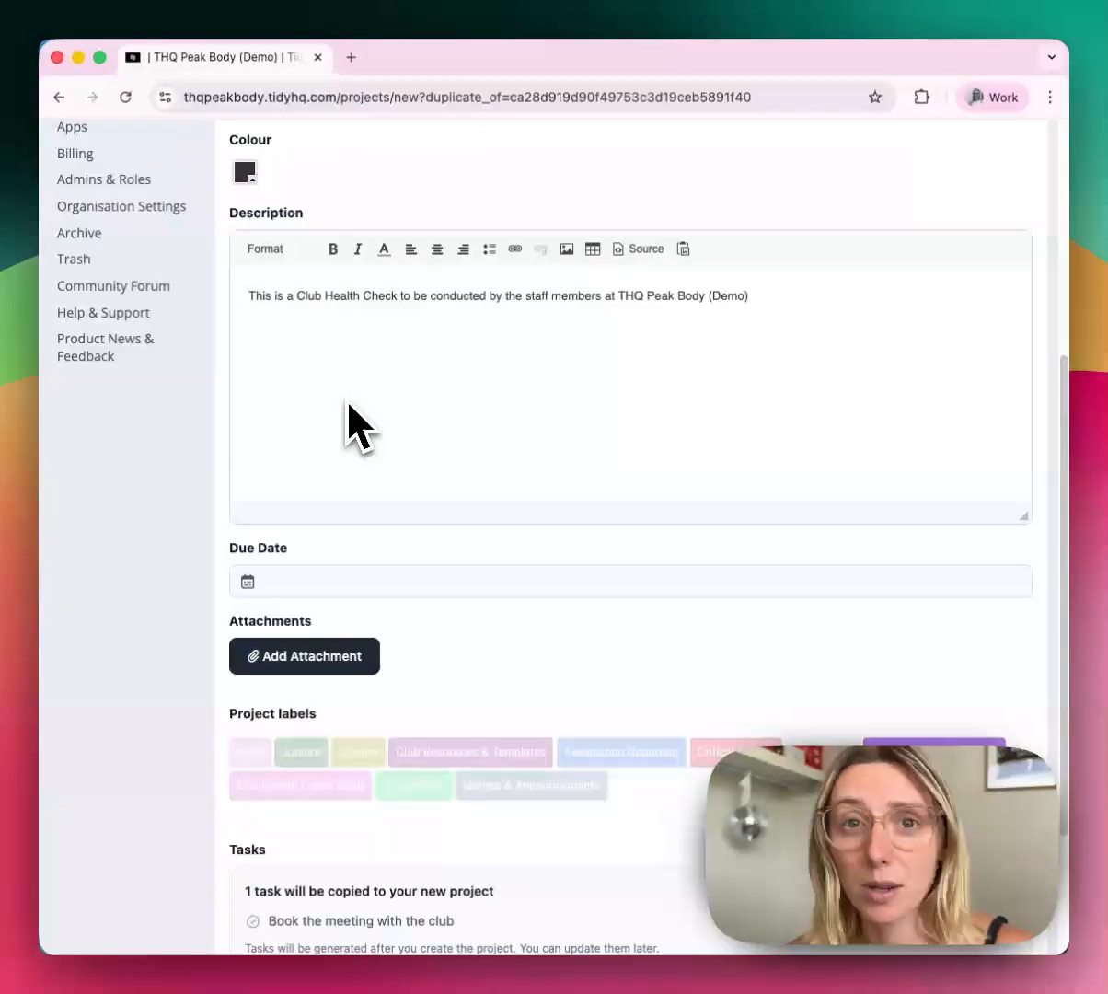
click(327, 580)
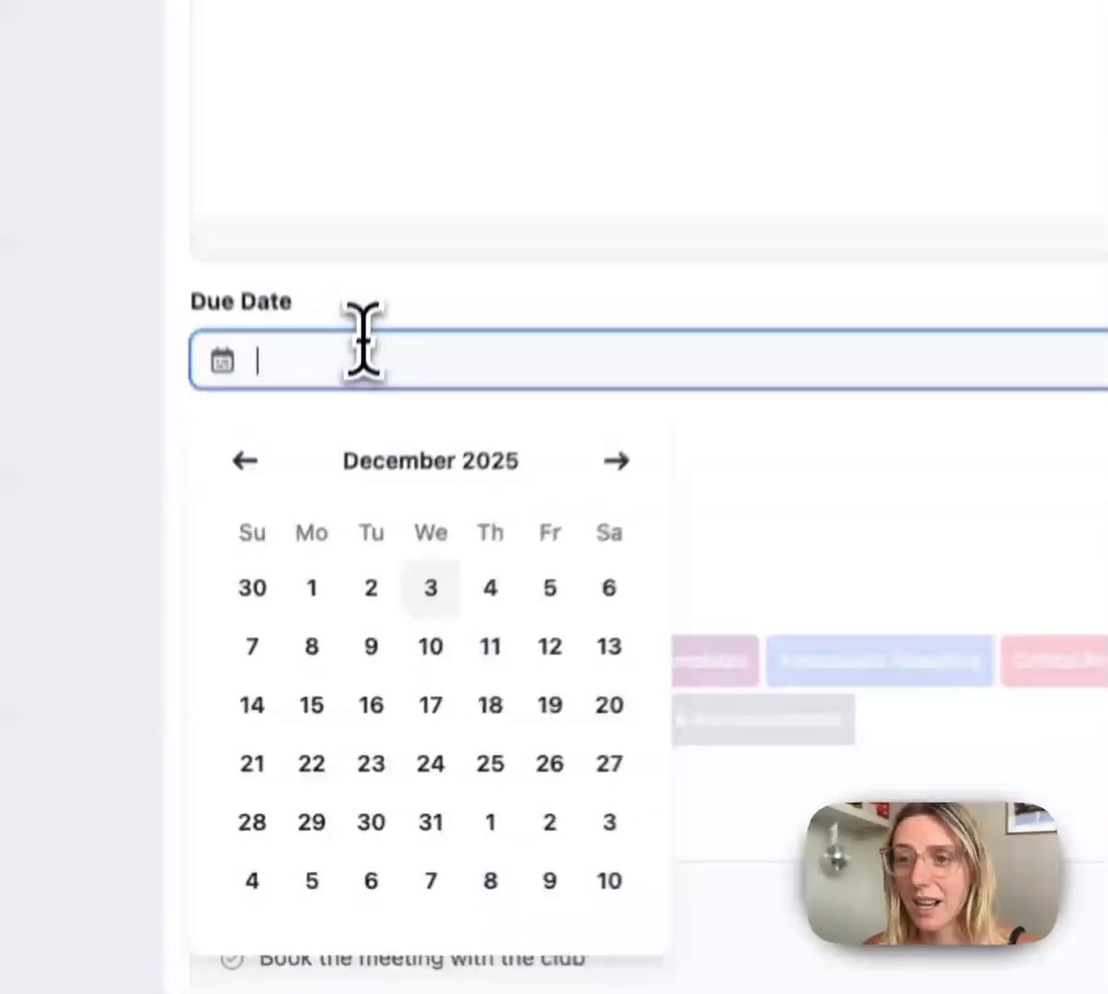
key(Escape)
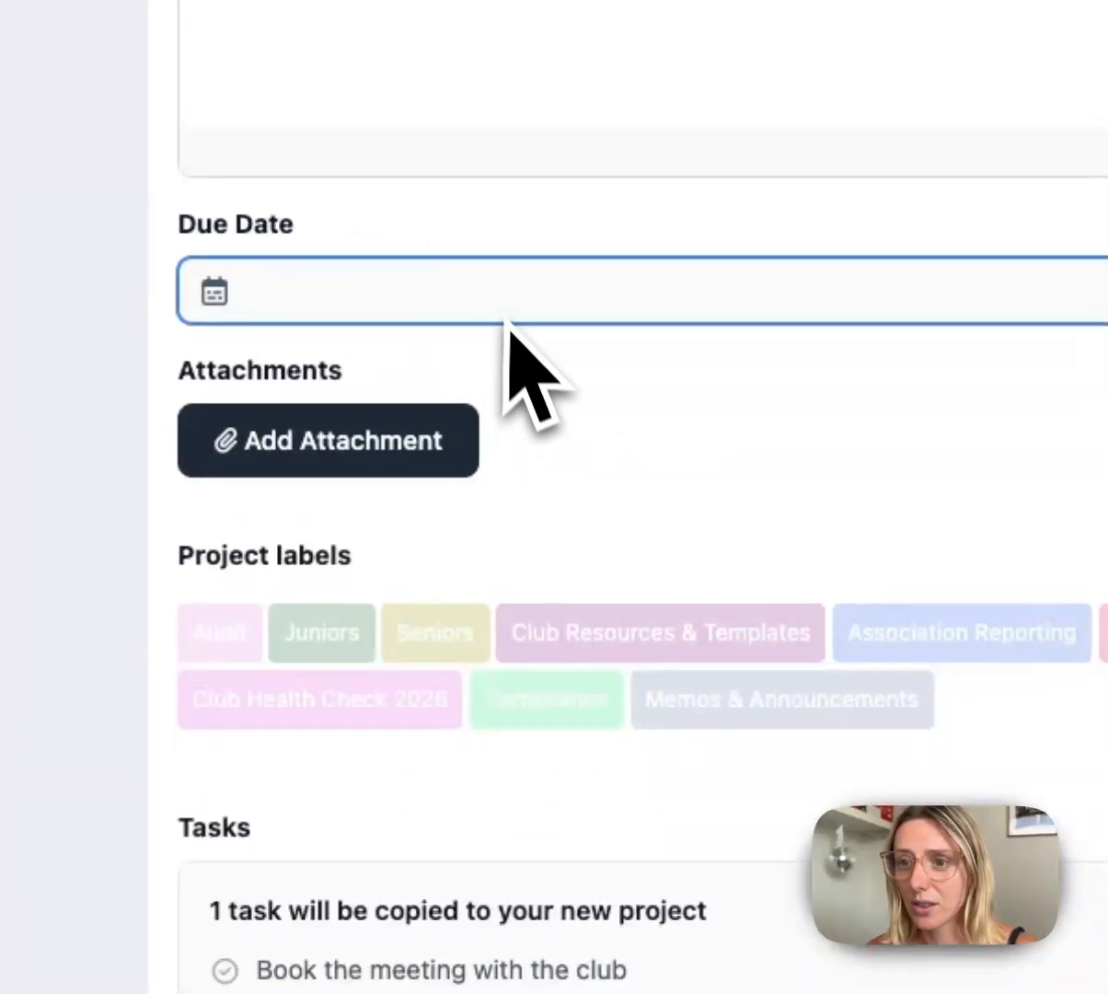
click(448, 294)
click(451, 293)
click(660, 403)
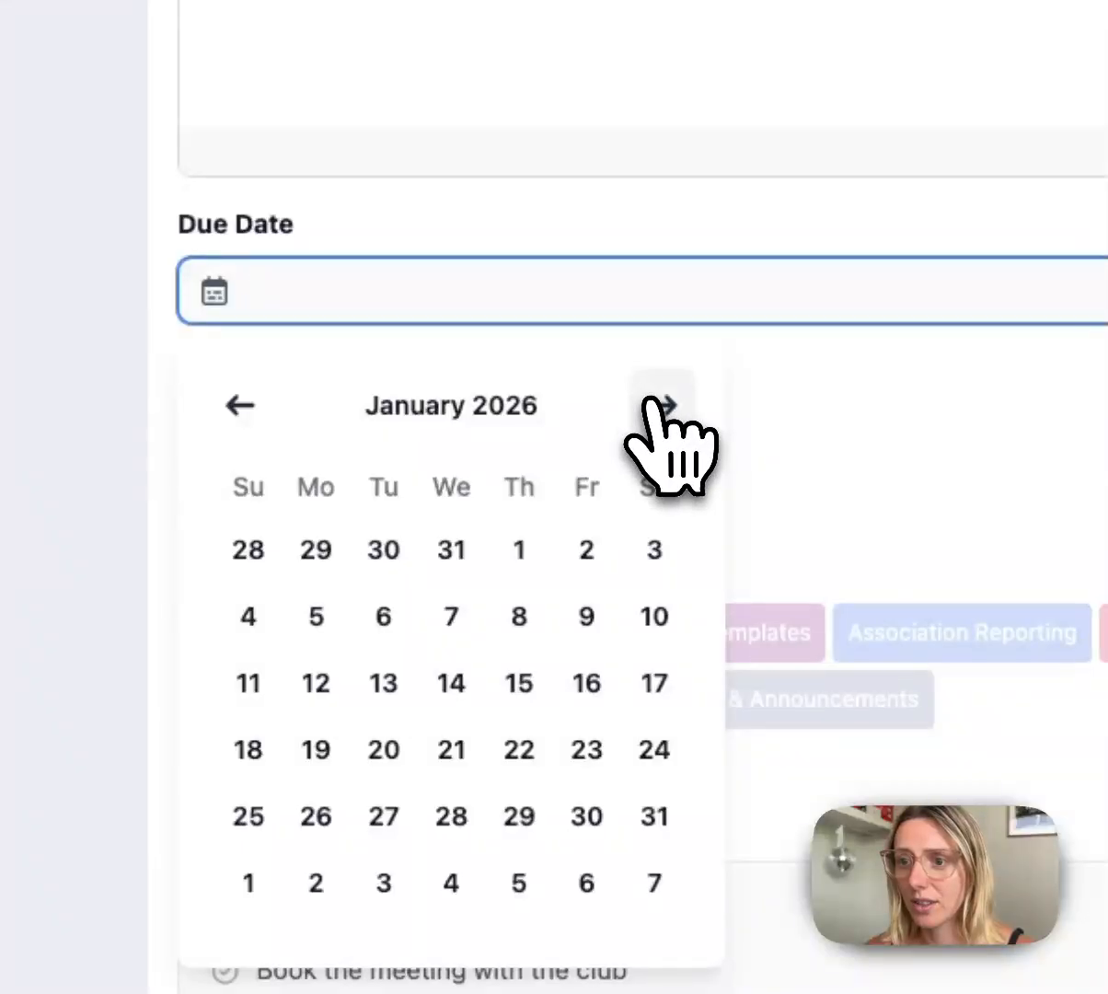
click(669, 395)
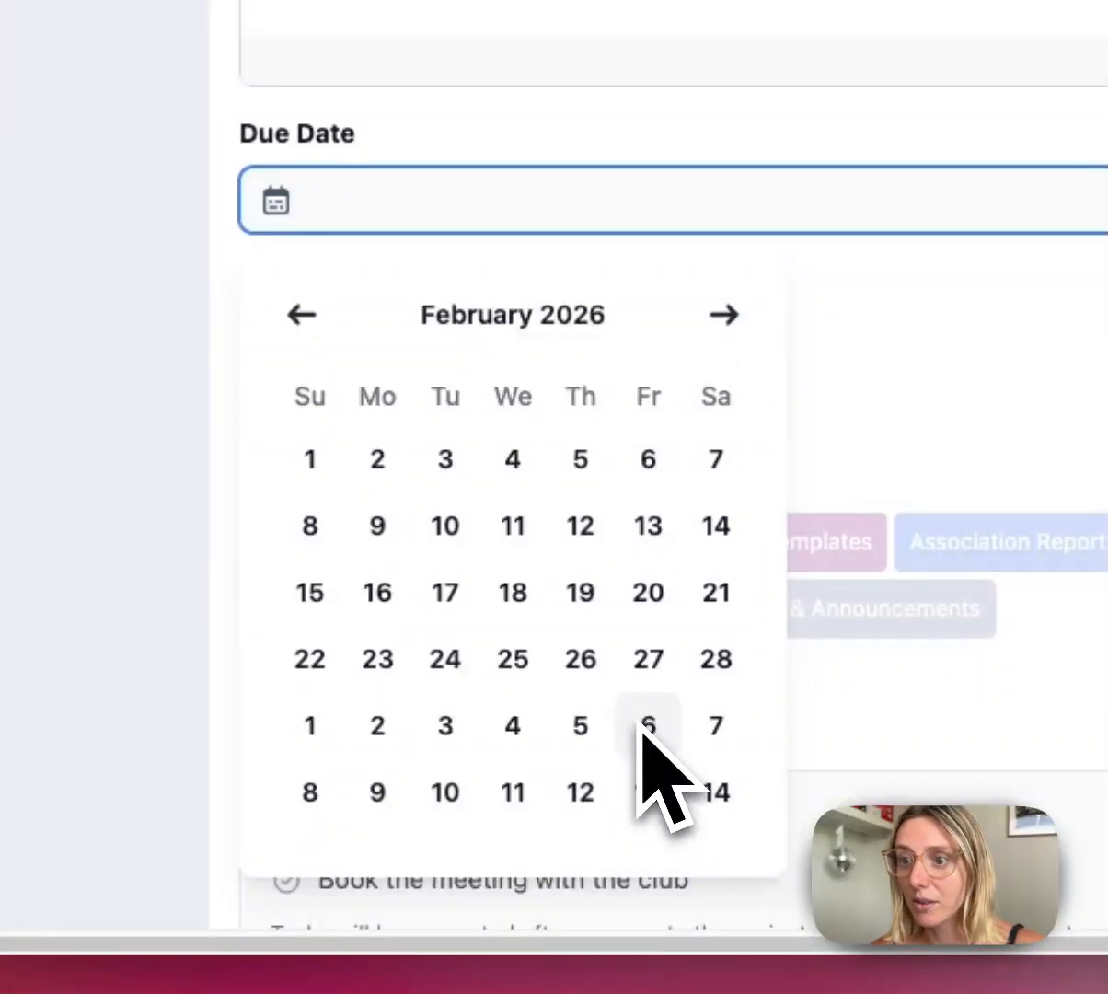
click(722, 672)
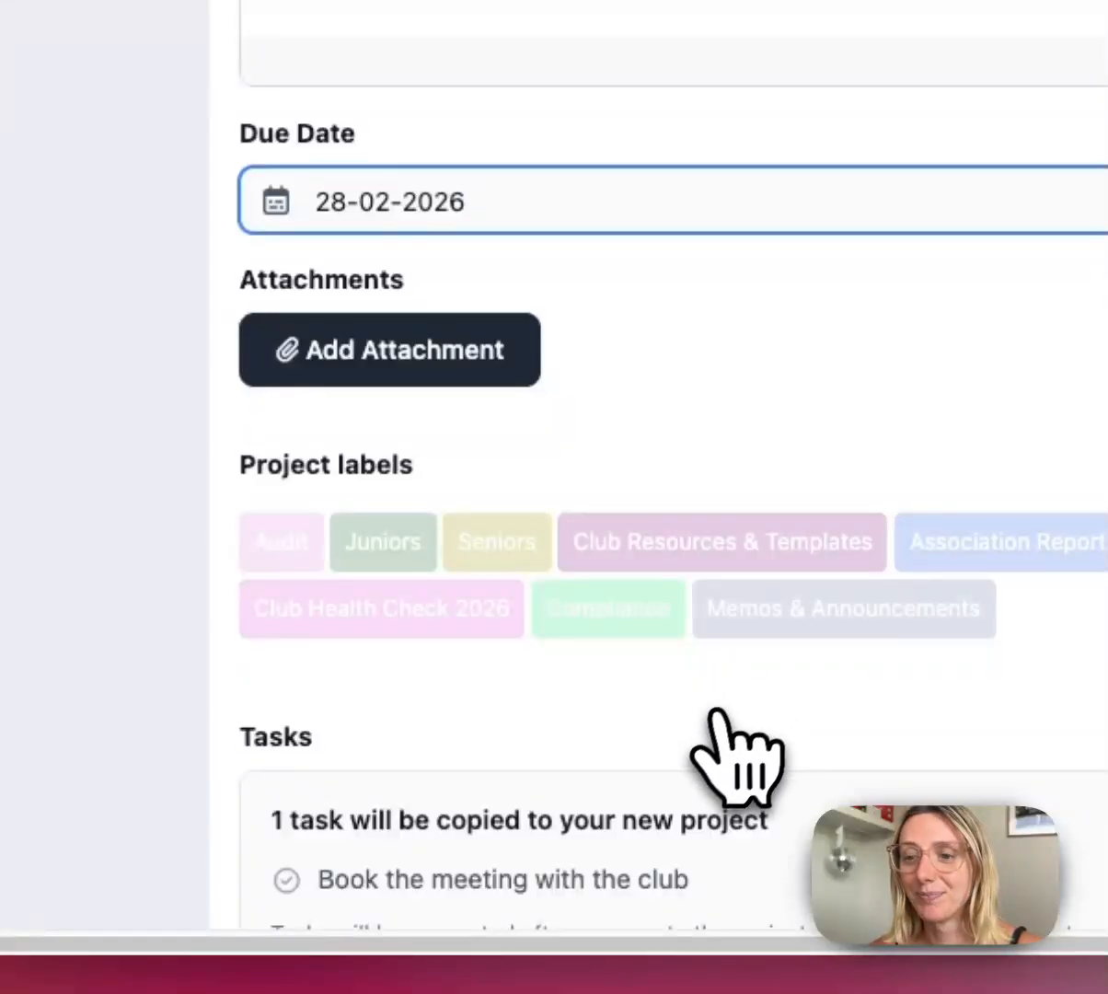
Replace the Club Health Check 2025 project label with Club Health Check 2026 and create the project.
scroll(695, 640, down, 2)
scroll(713, 635, up, 4)
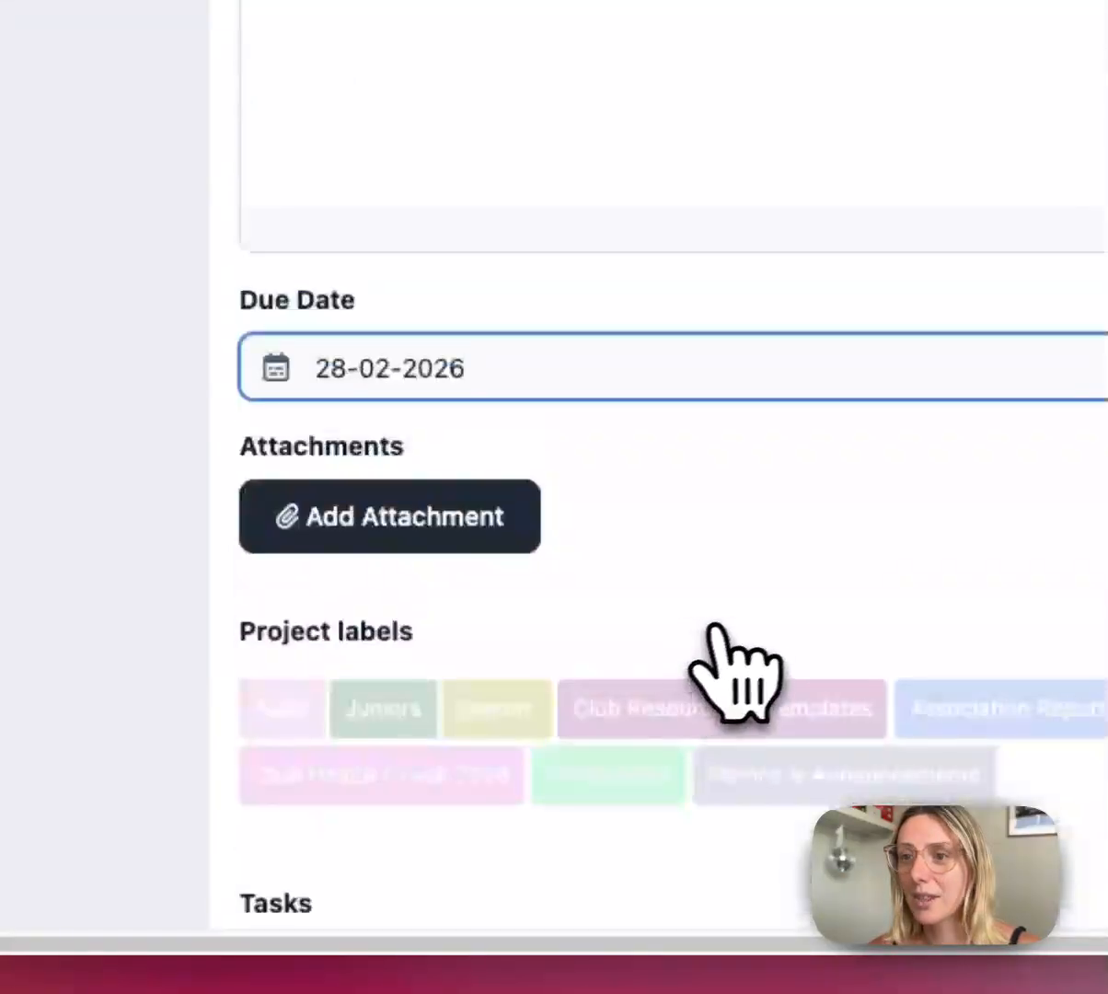
scroll(722, 630, down, 2)
click(813, 557)
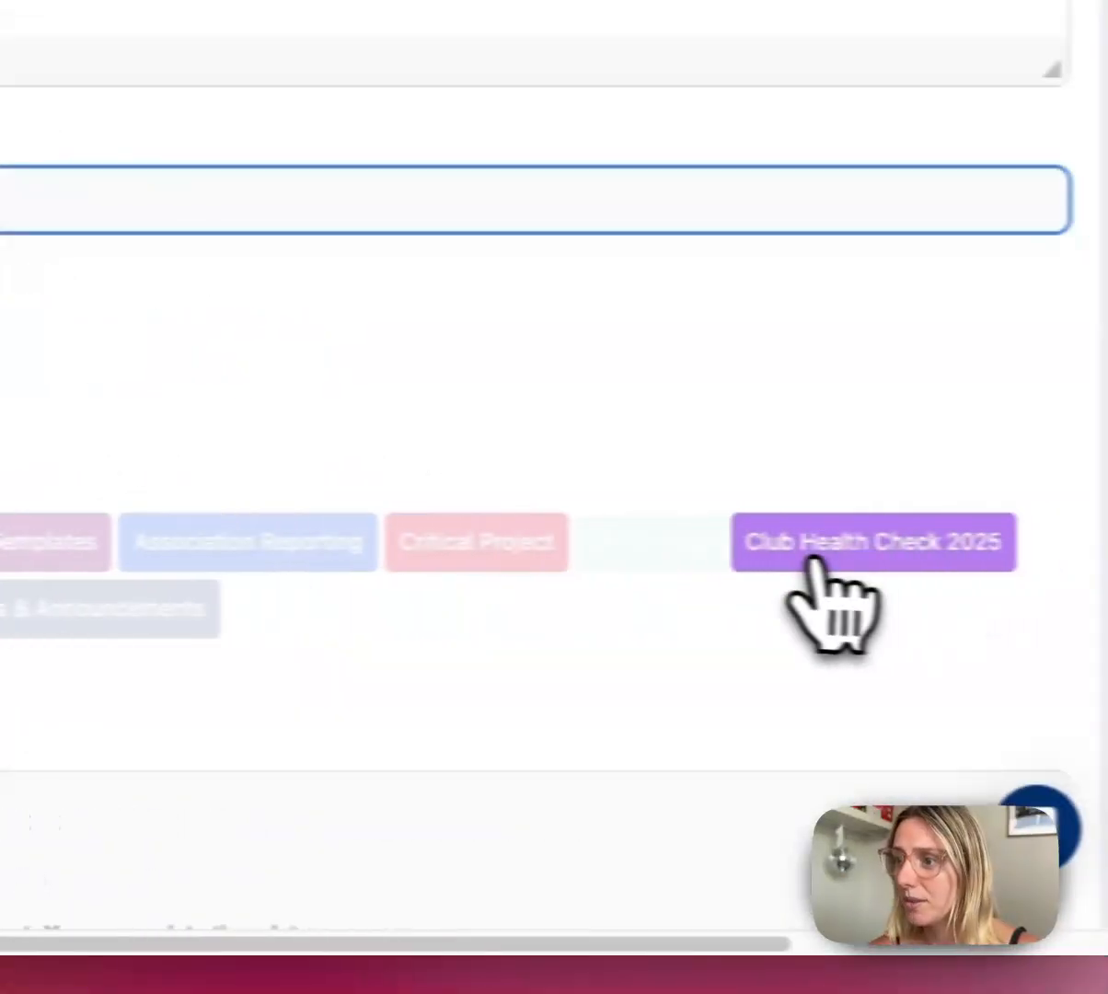
click(816, 556)
click(836, 553)
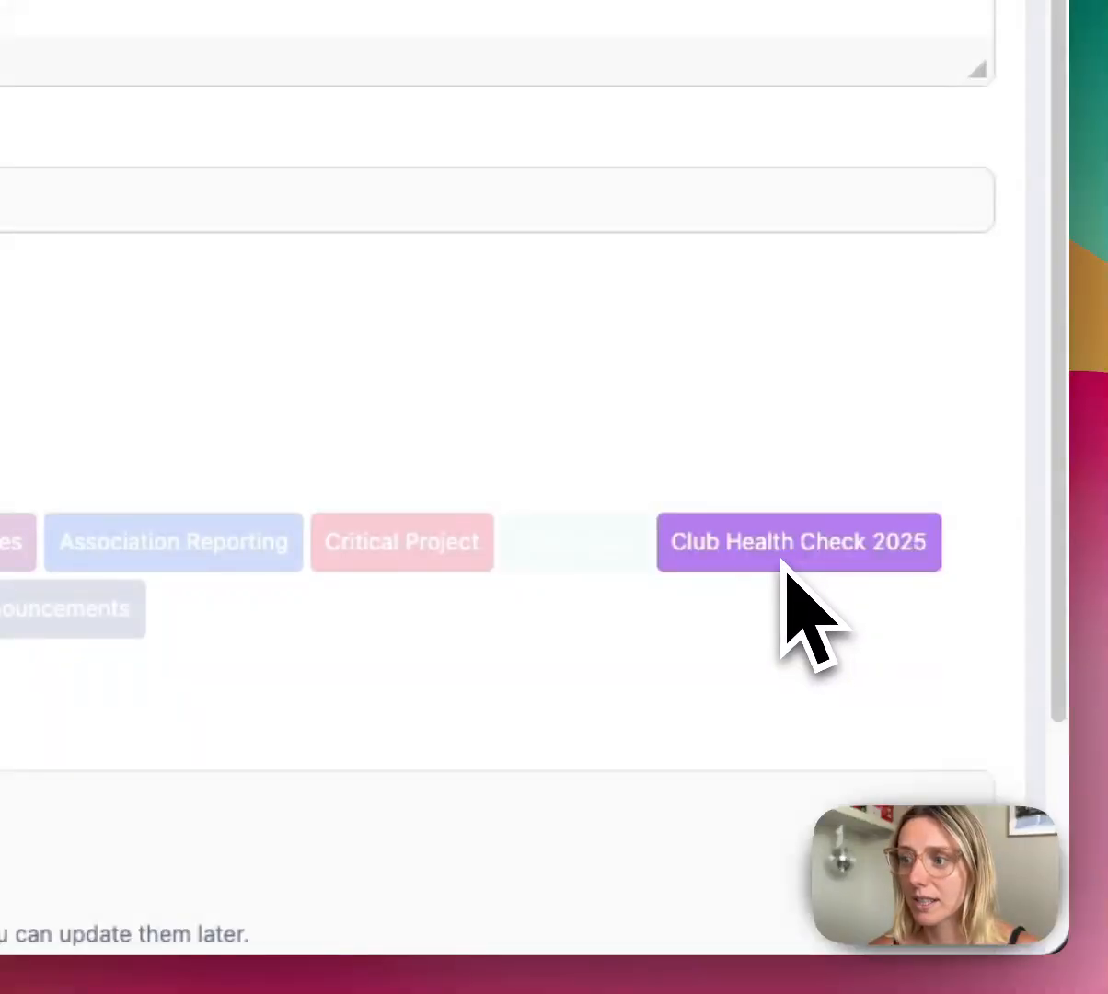
click(791, 568)
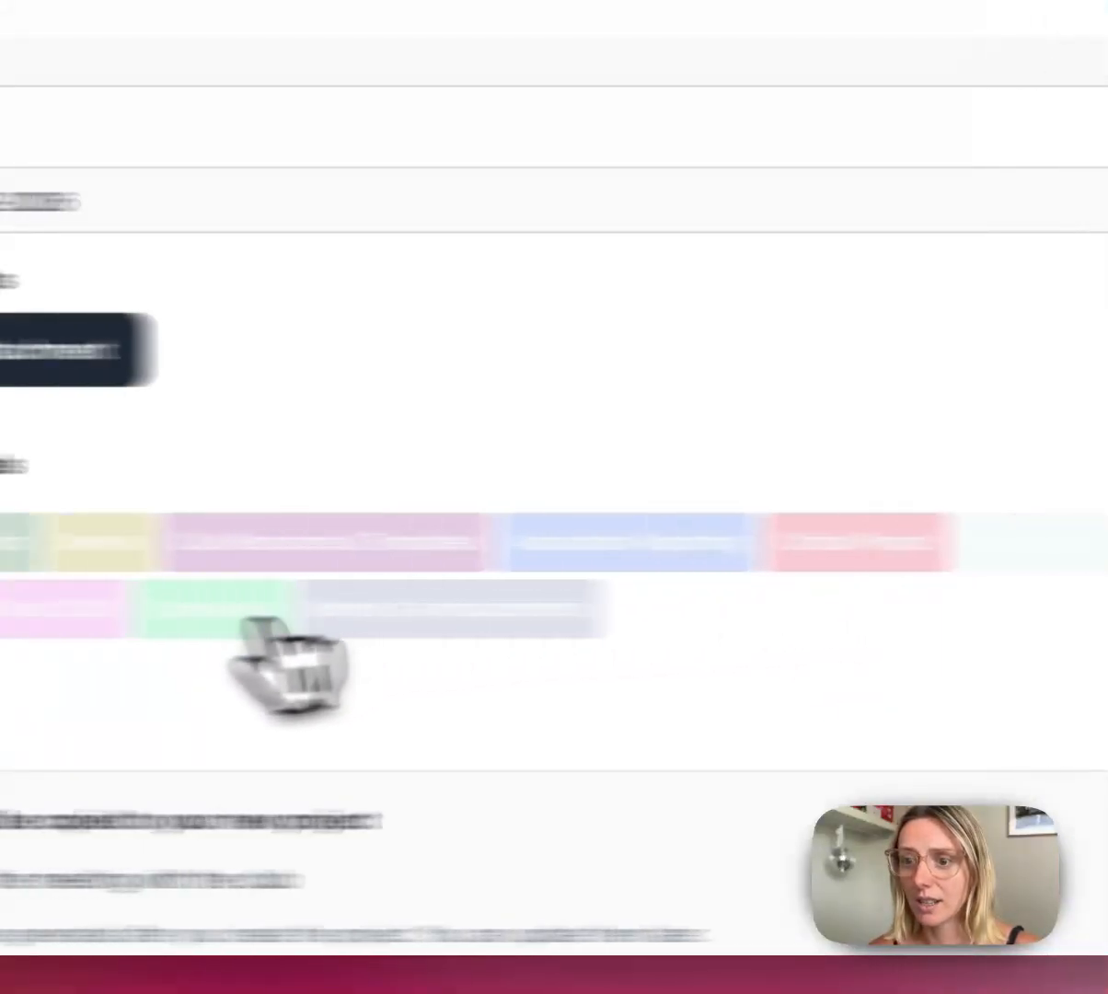
click(105, 609)
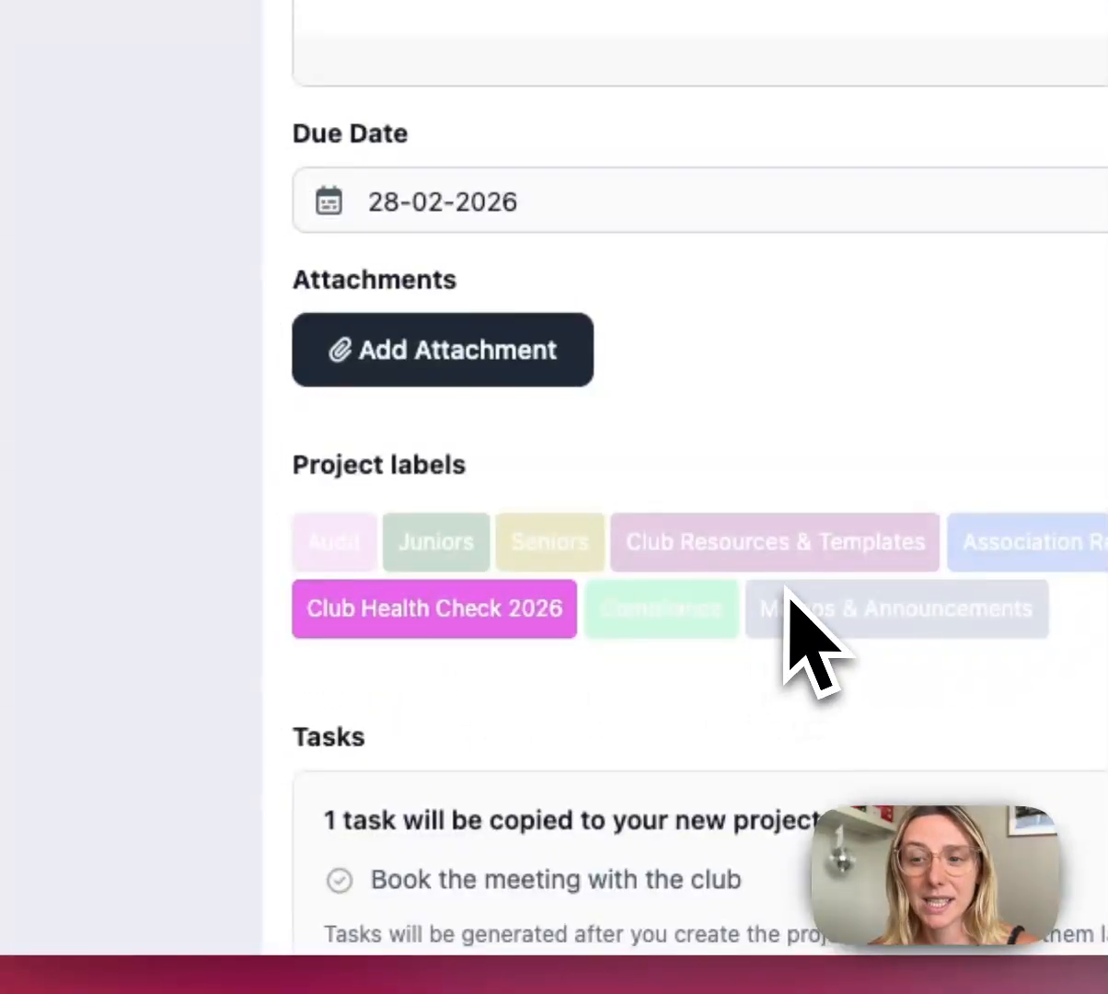
scroll(787, 598, down, 5)
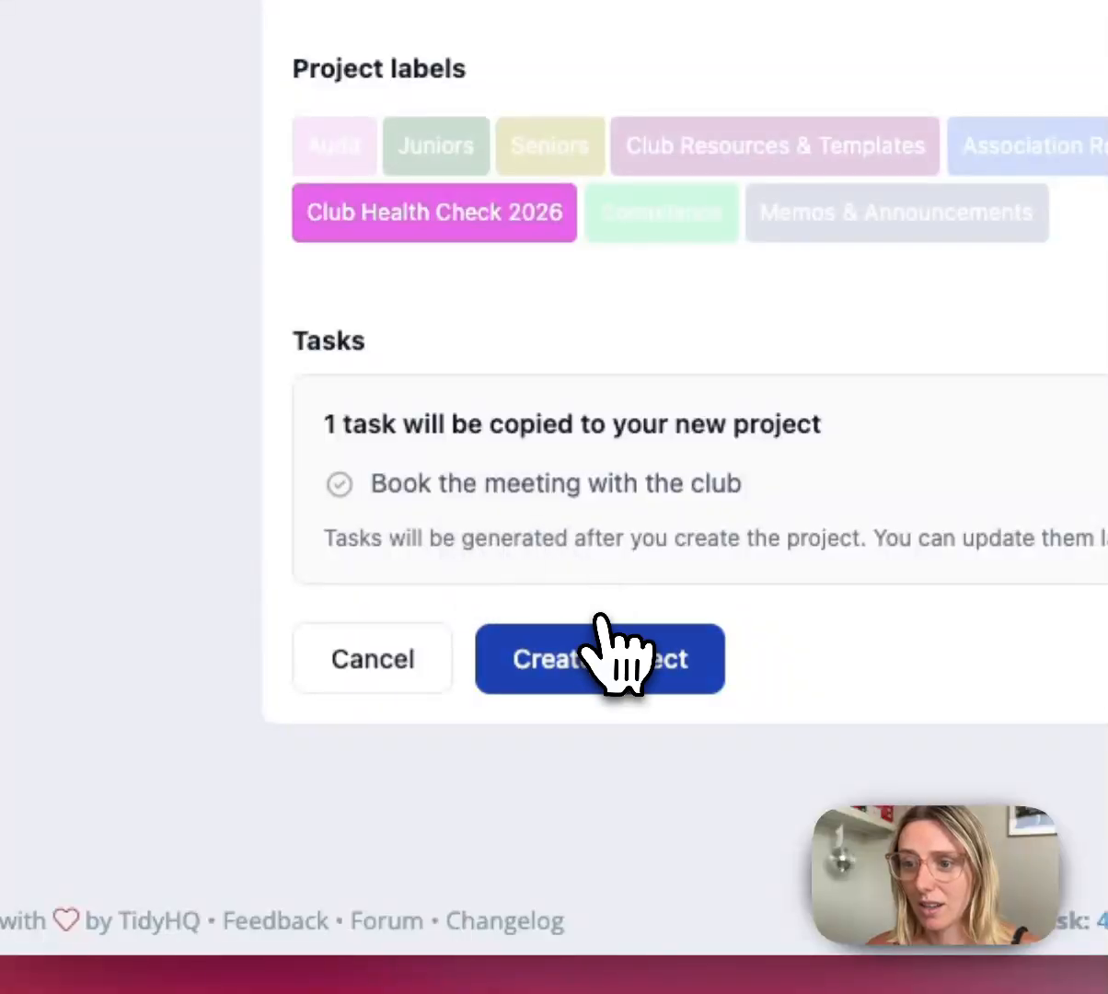
click(600, 644)
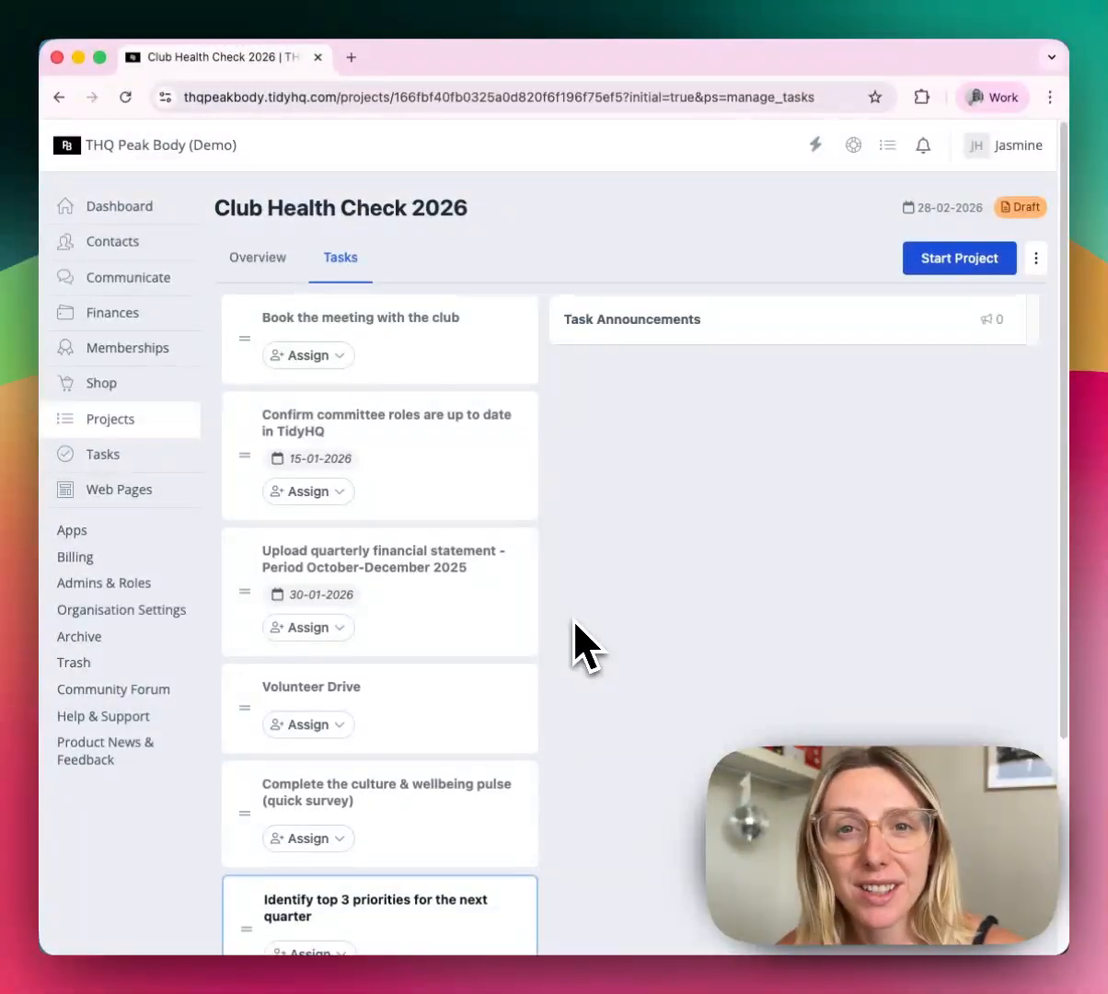
Review the full task list of the draft Club Health Check 2026 project, including due dates and assignments.
scroll(589, 487, down, 1)
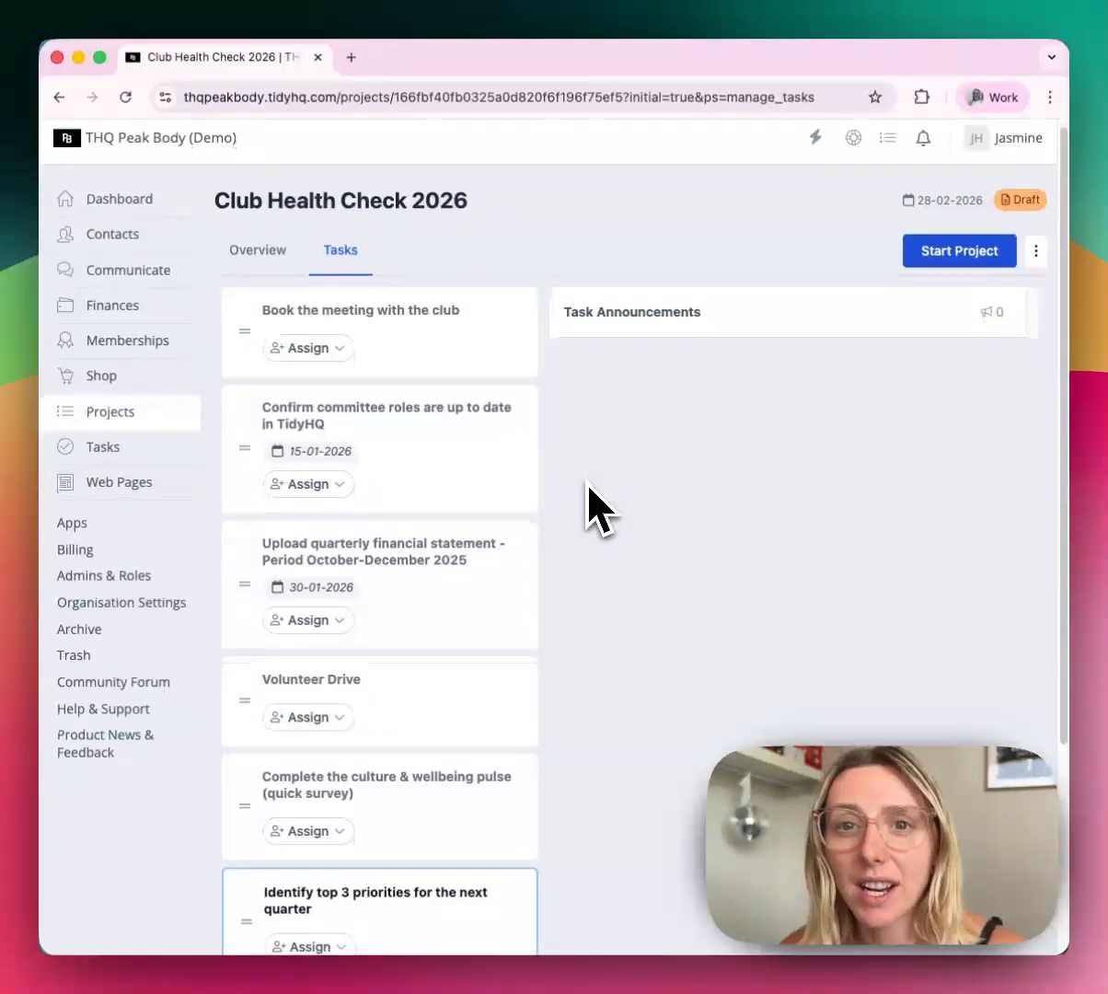
scroll(587, 502, down, 1)
scroll(585, 501, up, 2)
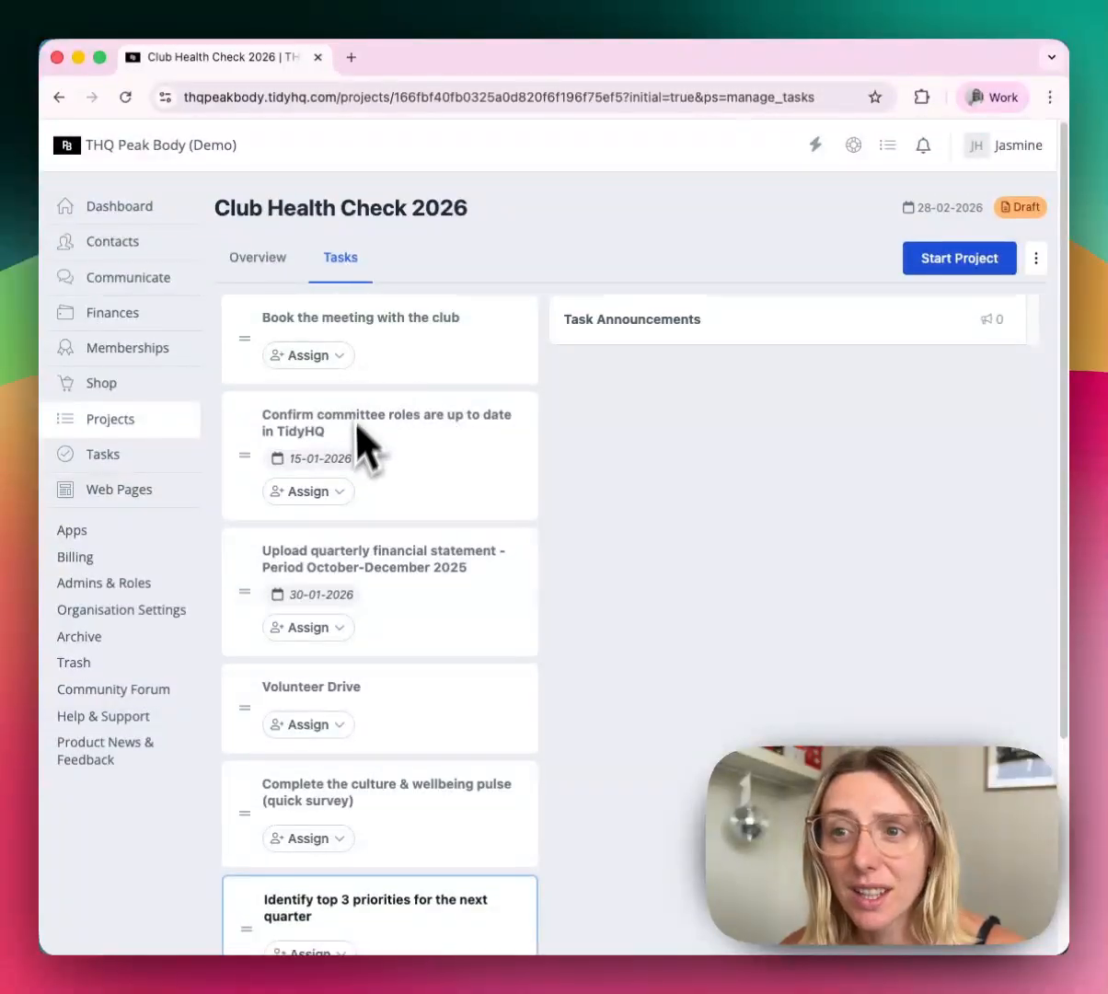
scroll(345, 635, down, 3)
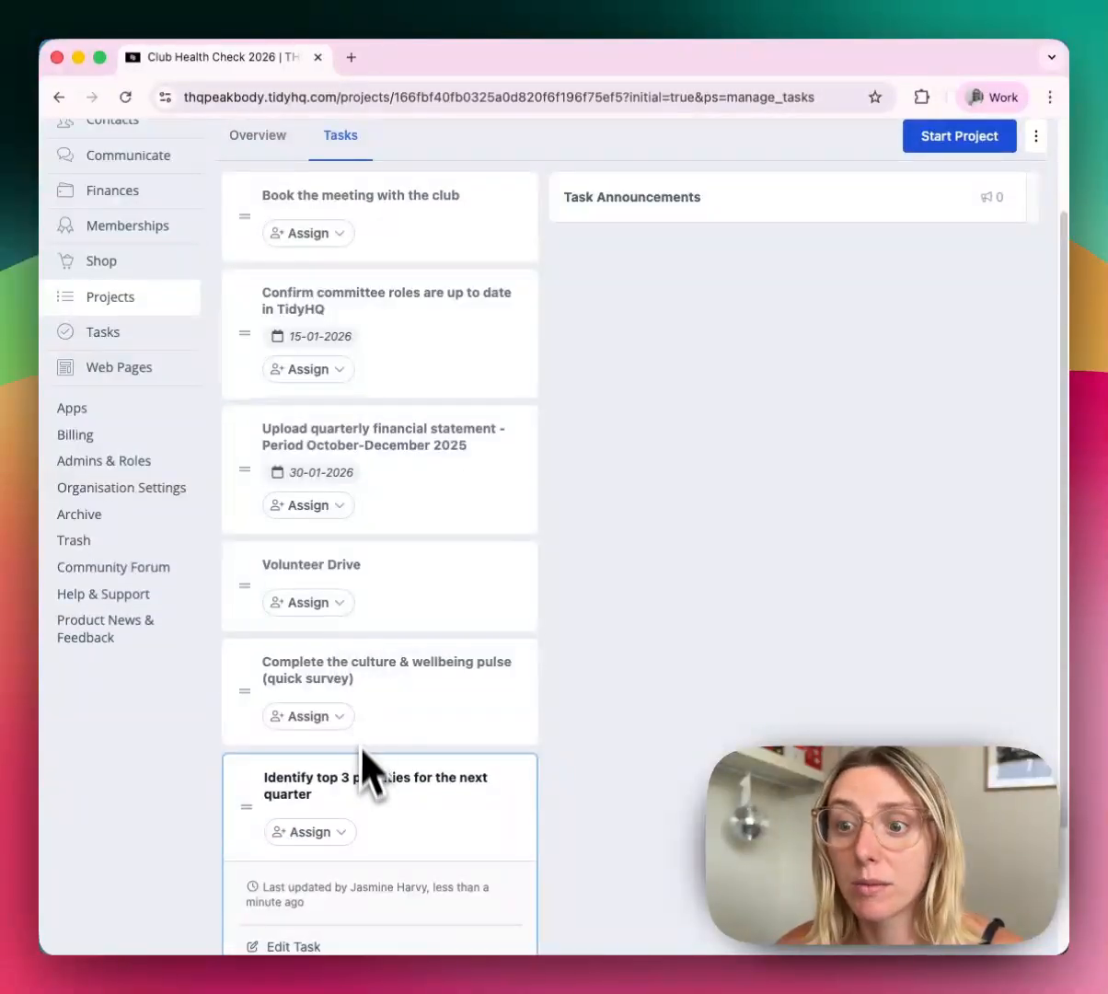
scroll(364, 773, down, 5)
scroll(345, 709, up, 5)
scroll(331, 648, up, 3)
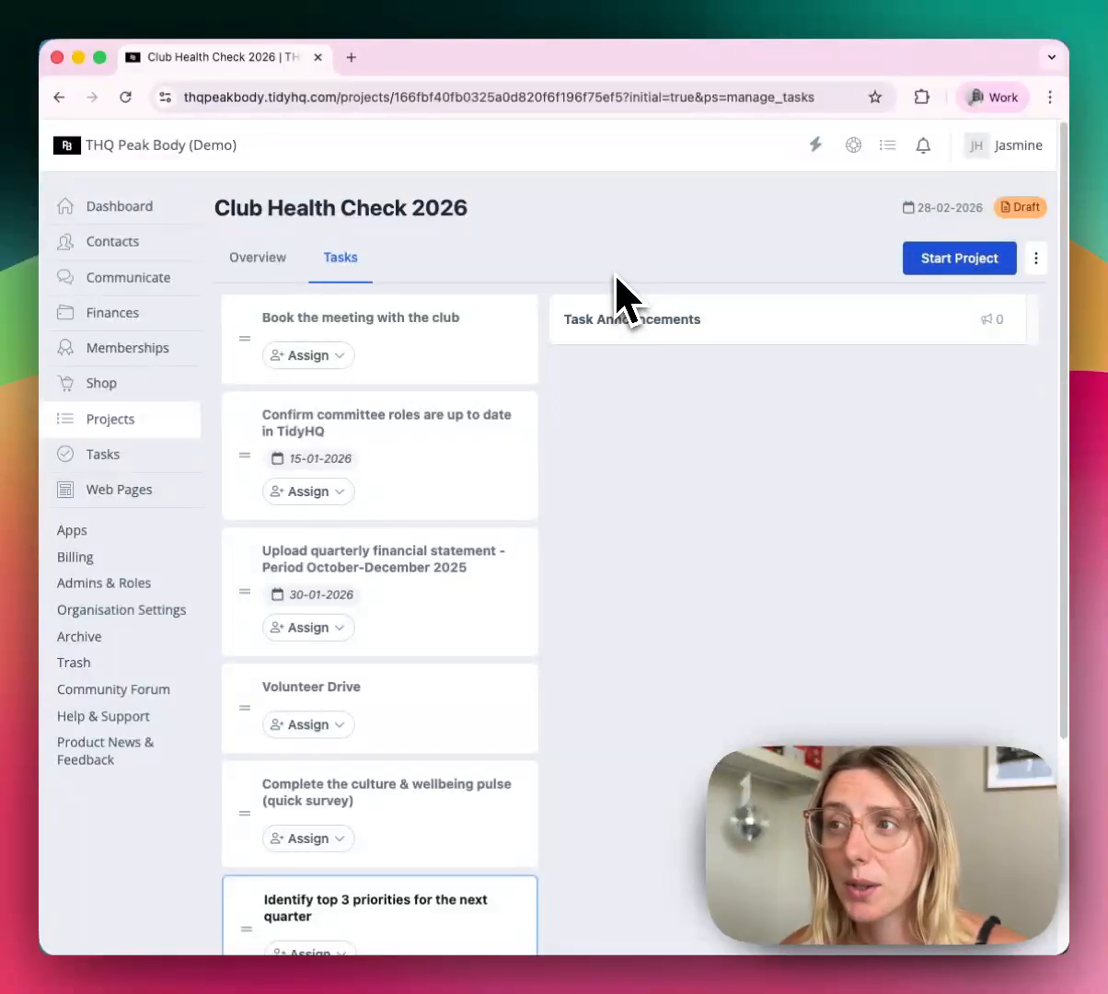
scroll(613, 290, down, 3)
scroll(612, 299, down, 2)
scroll(611, 307, up, 5)
scroll(644, 309, down, 2)
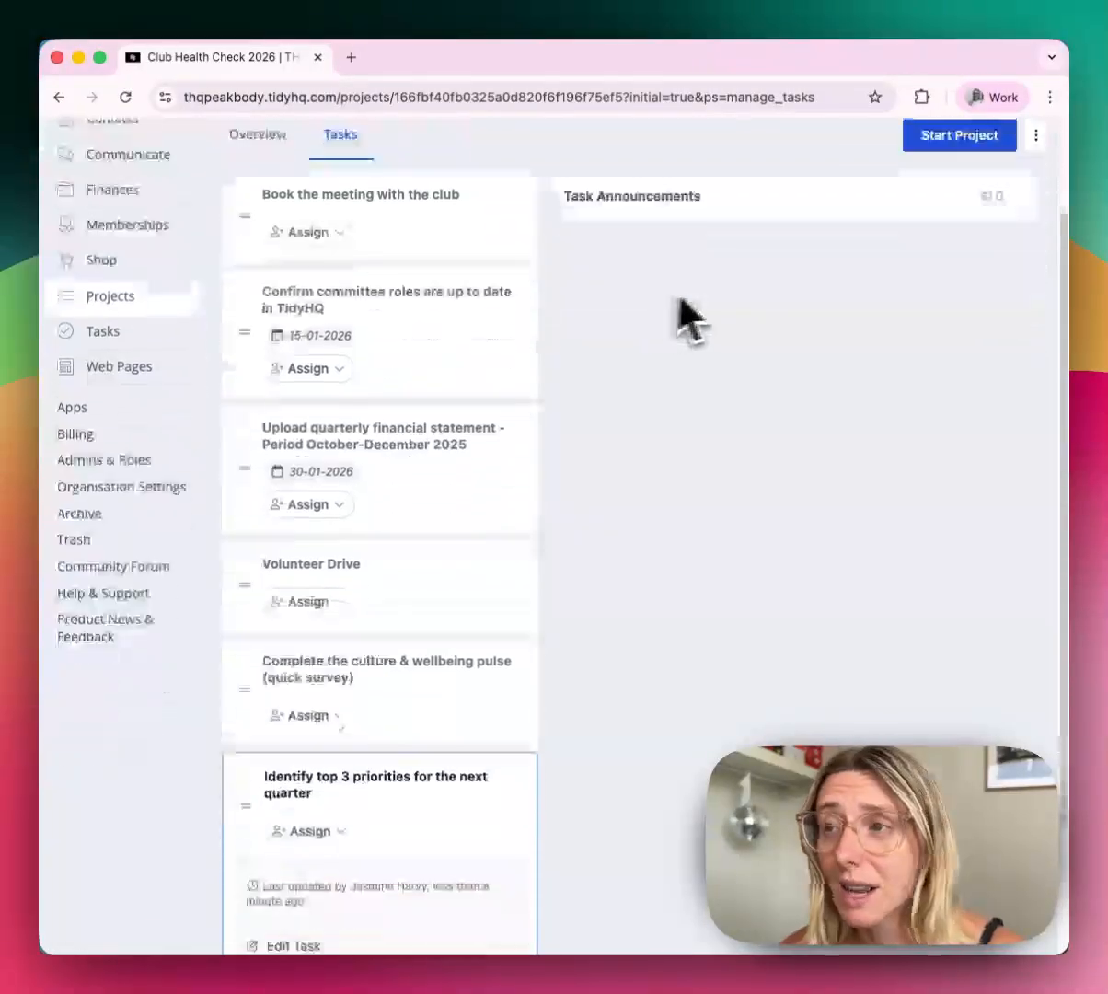
scroll(782, 267, up, 2)
scroll(935, 210, up, 2)
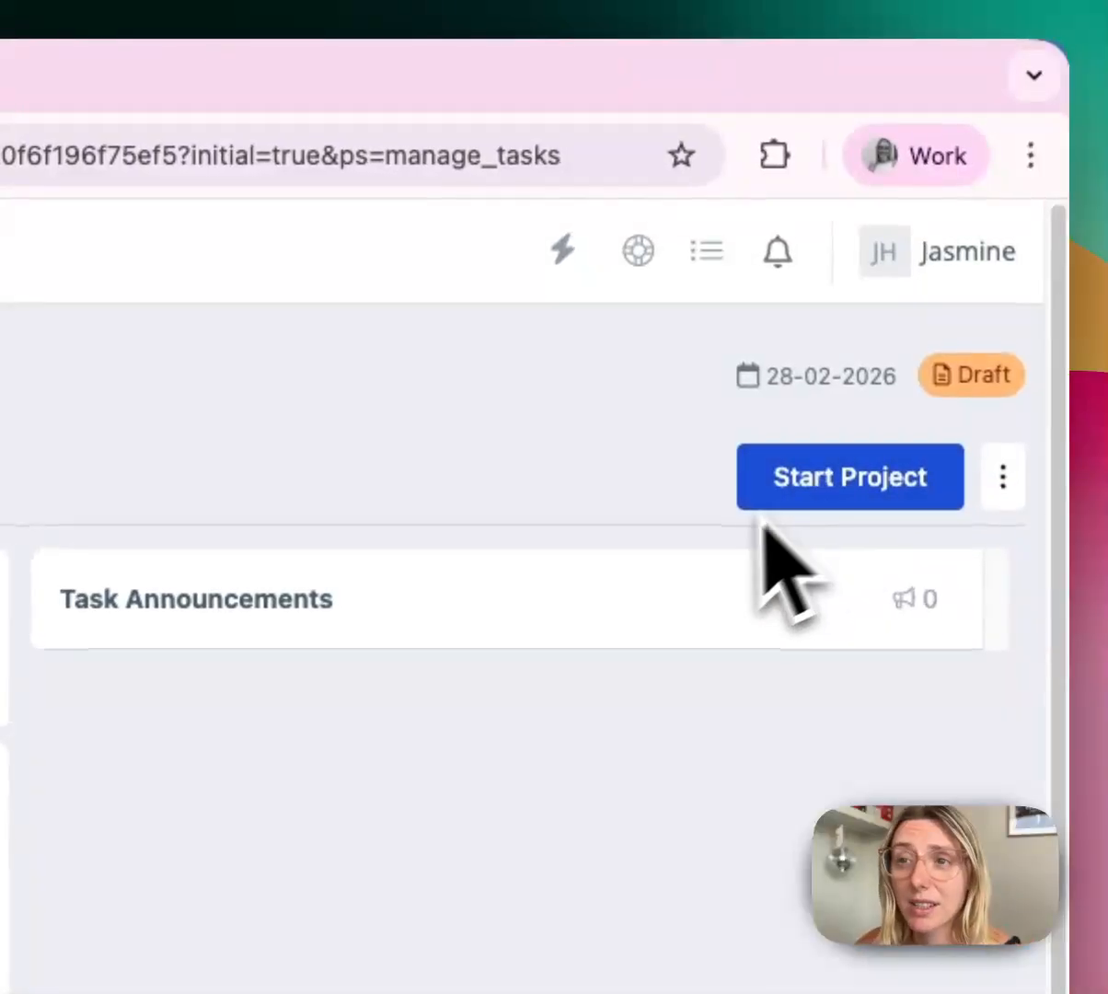
Start the Club Health Check 2026 project and open its sharing settings for managers.
click(764, 492)
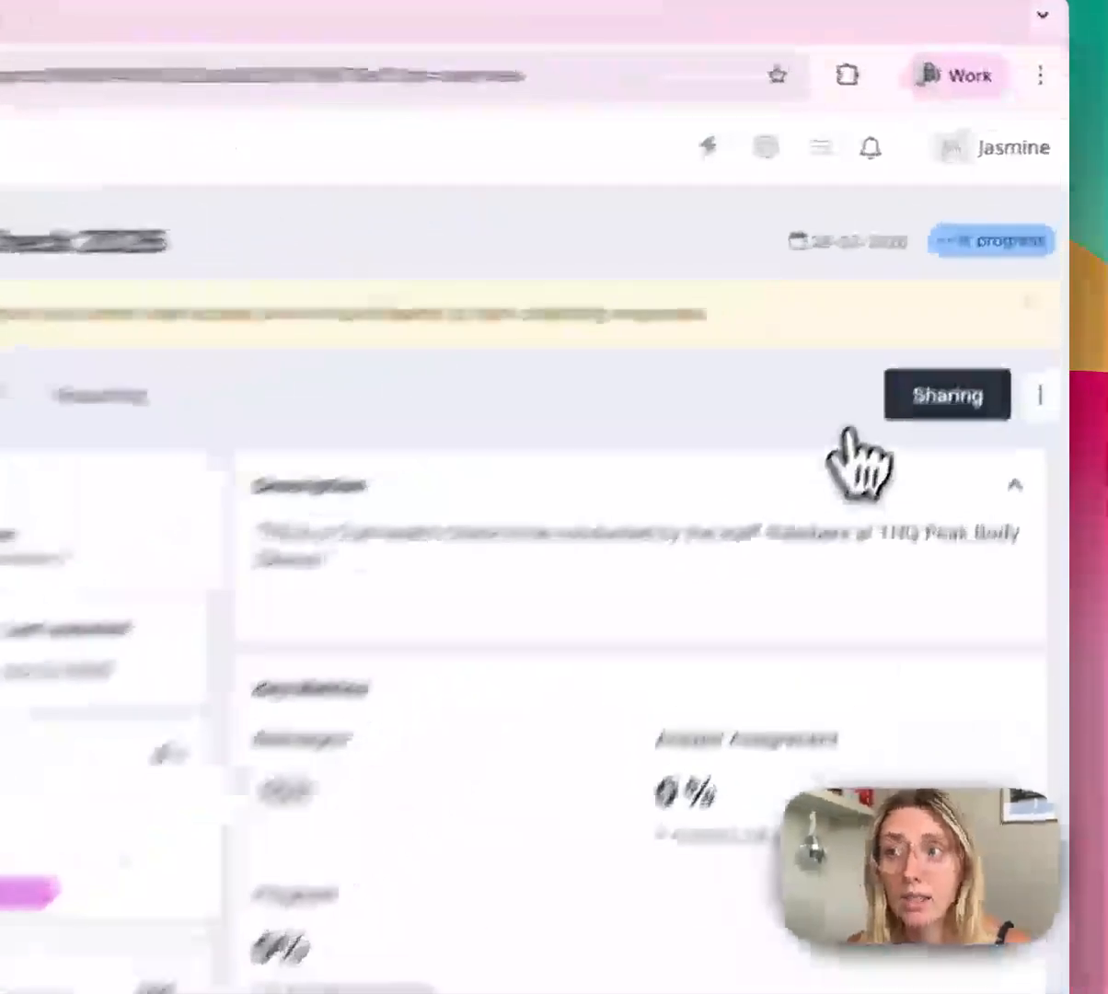
click(977, 317)
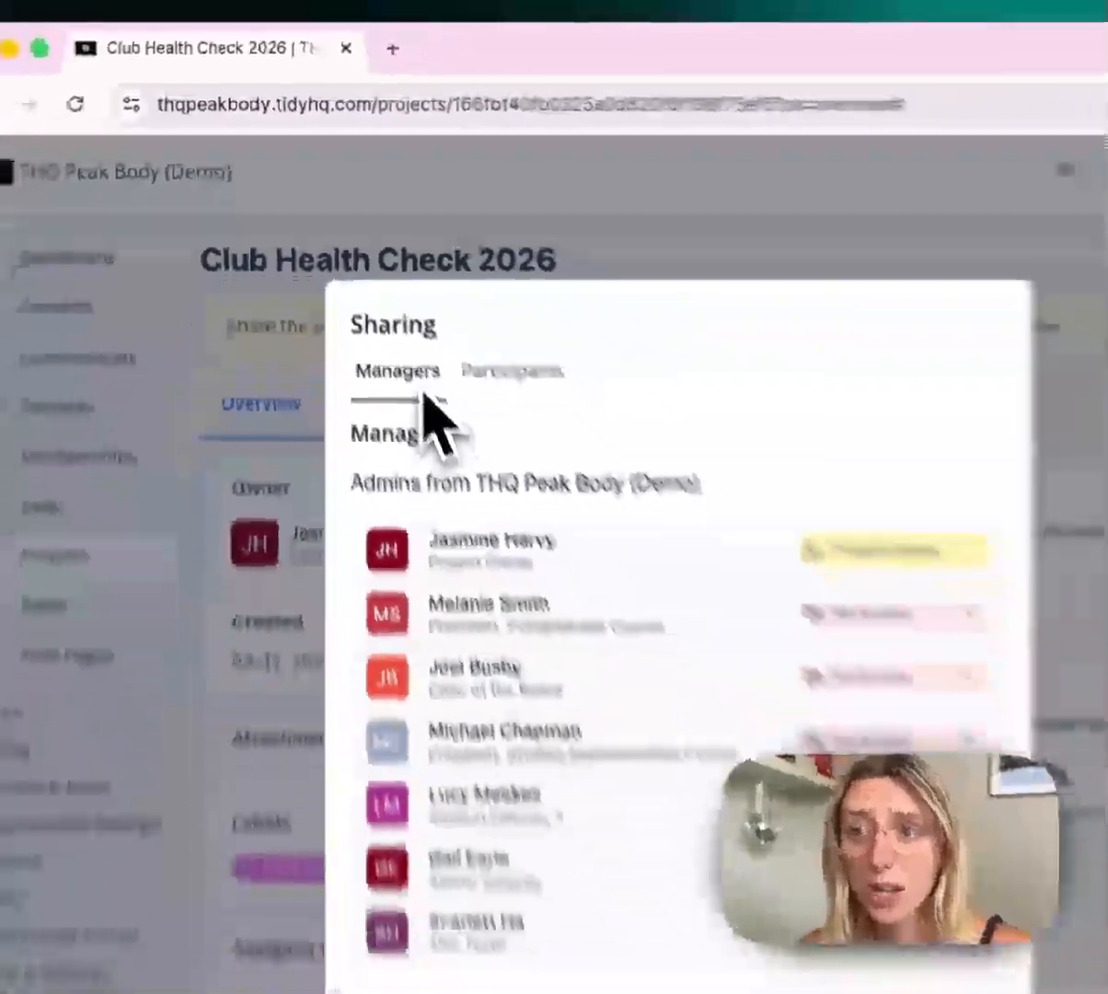
mouse_move(443, 427)
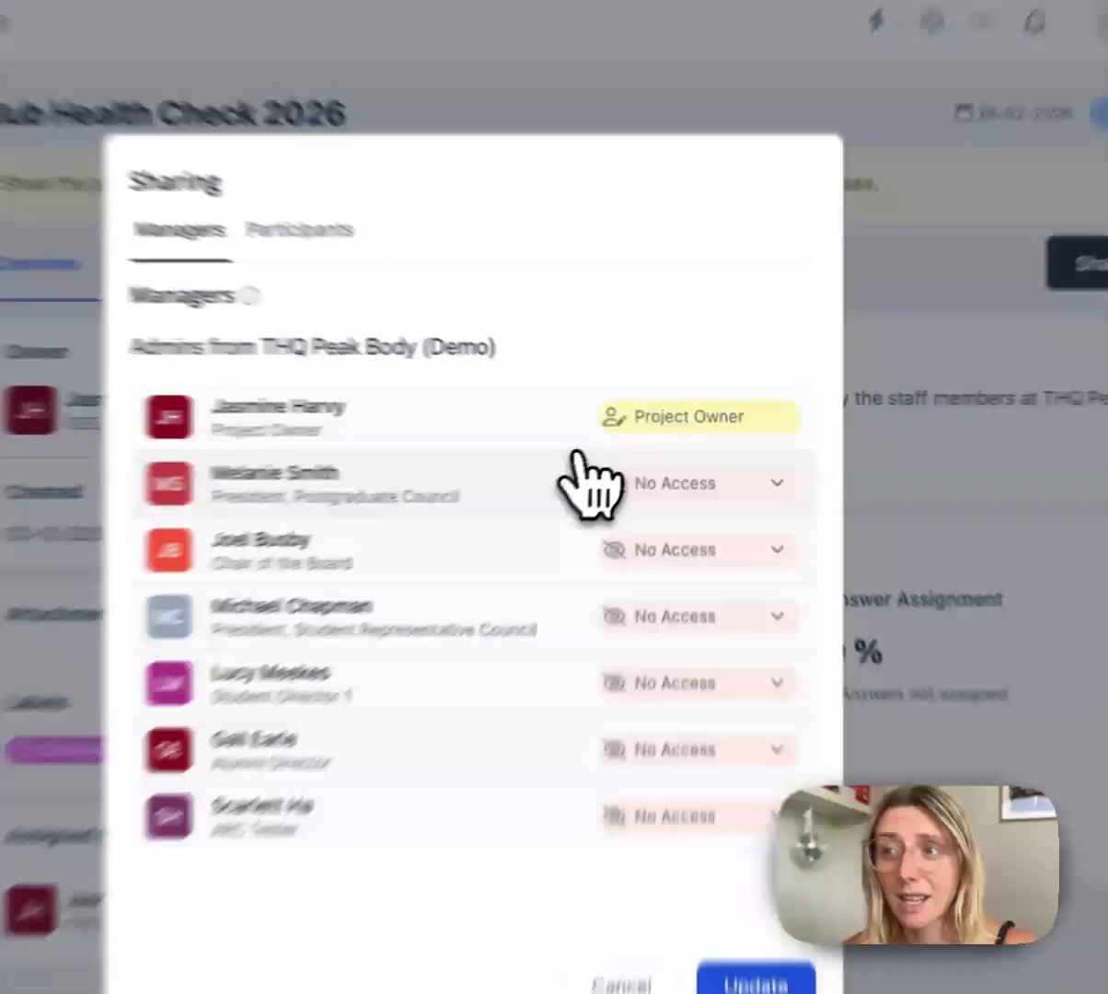
Grant Editor access to the President, Postgraduate Council and the Chair of the Board as project managers.
click(655, 459)
click(665, 480)
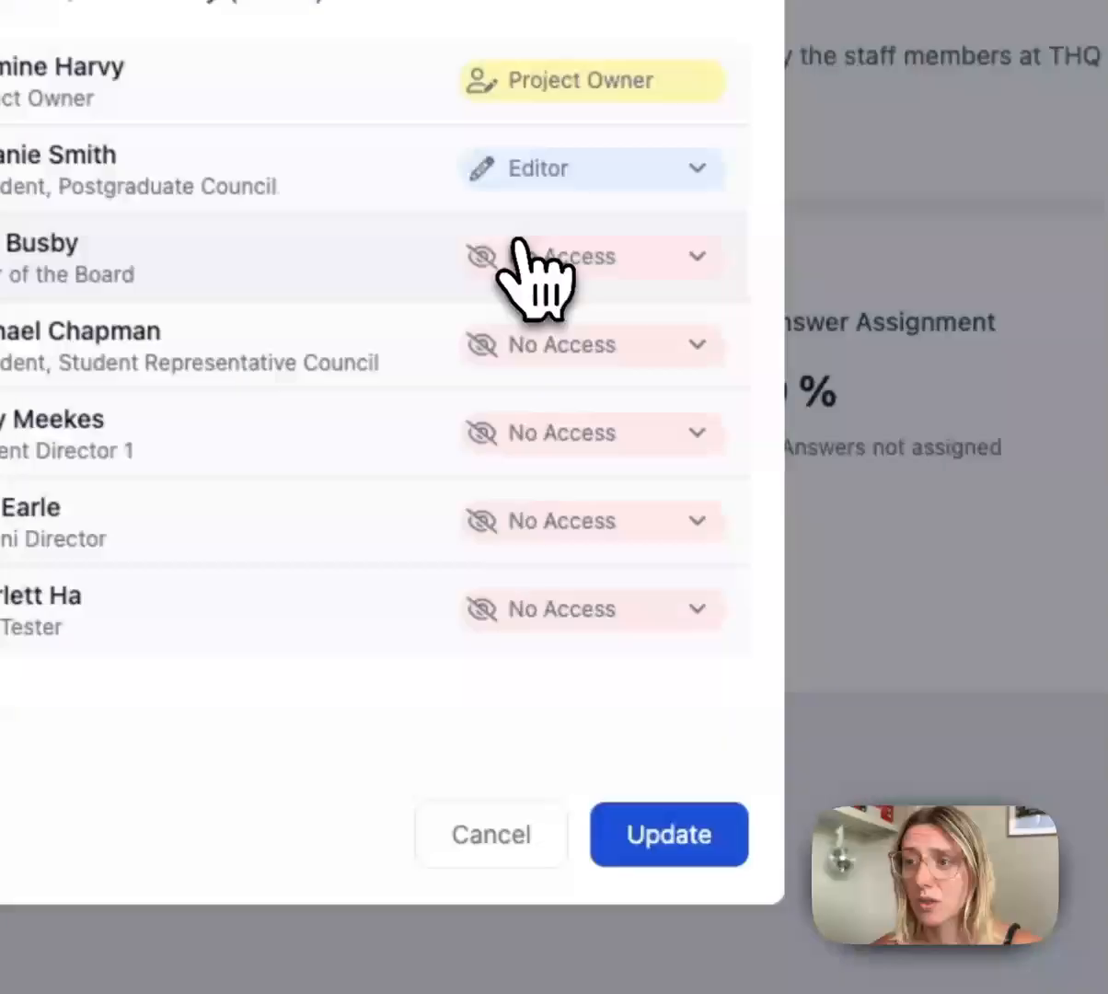
click(590, 376)
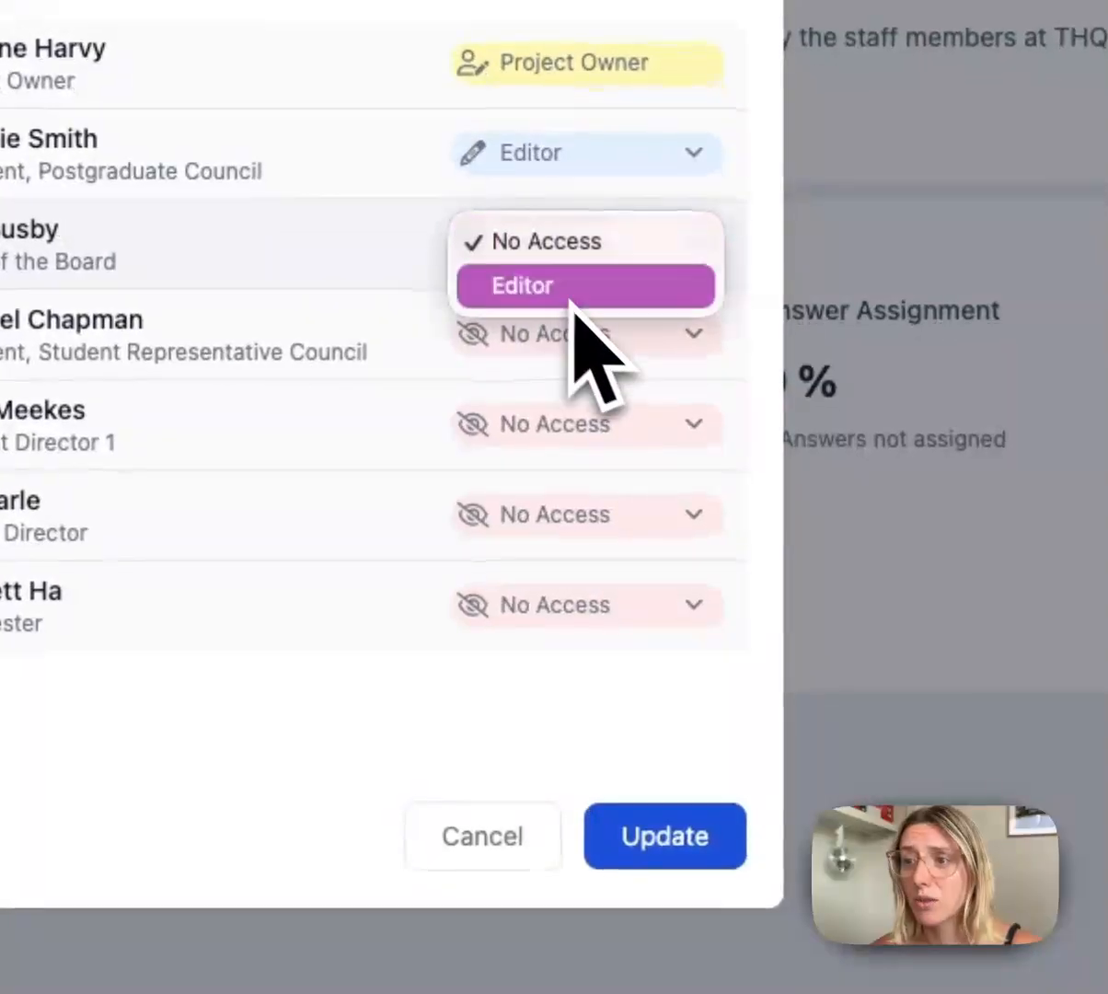
click(596, 402)
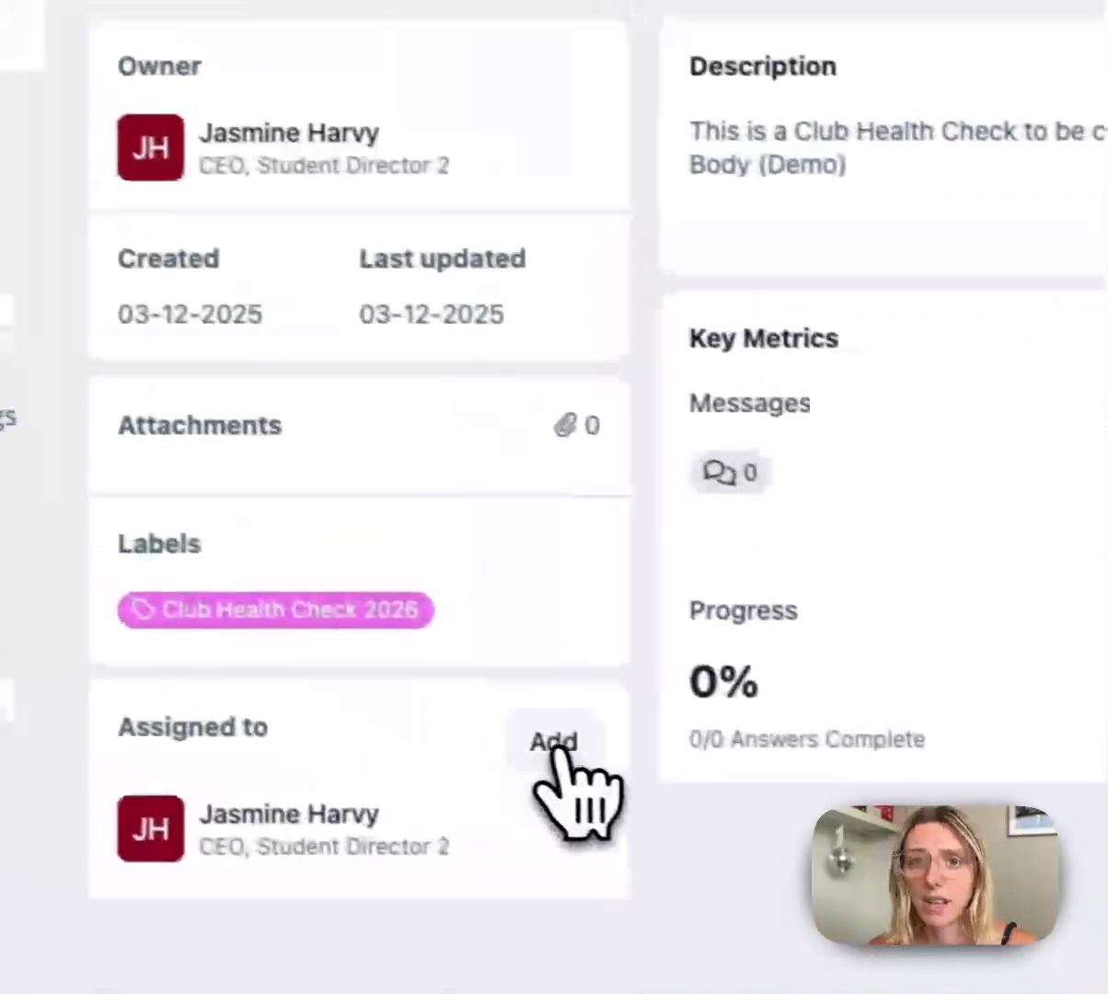
Add the Chair of the Board and the President, Postgraduate Council as project assignees.
click(554, 743)
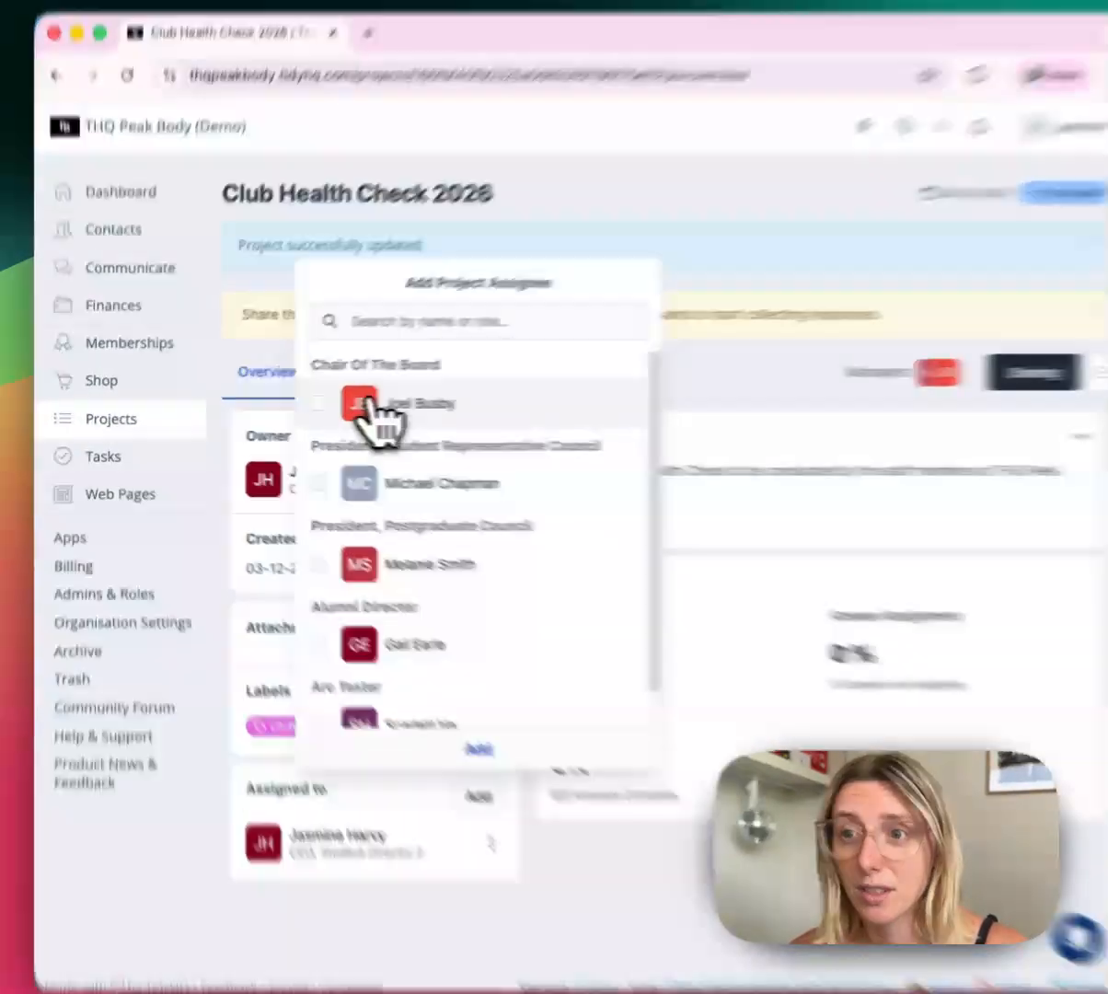
click(306, 405)
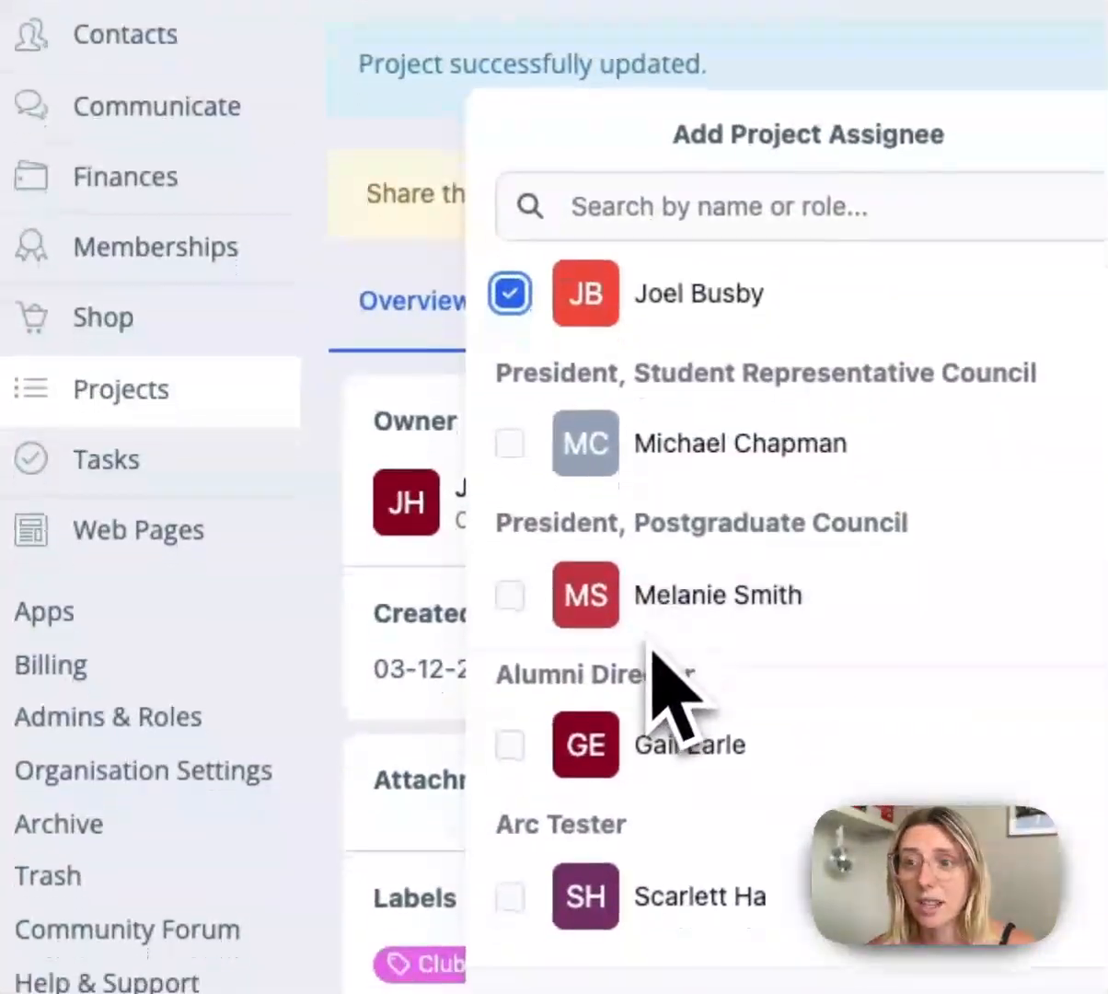
scroll(569, 557, up, 2)
click(605, 206)
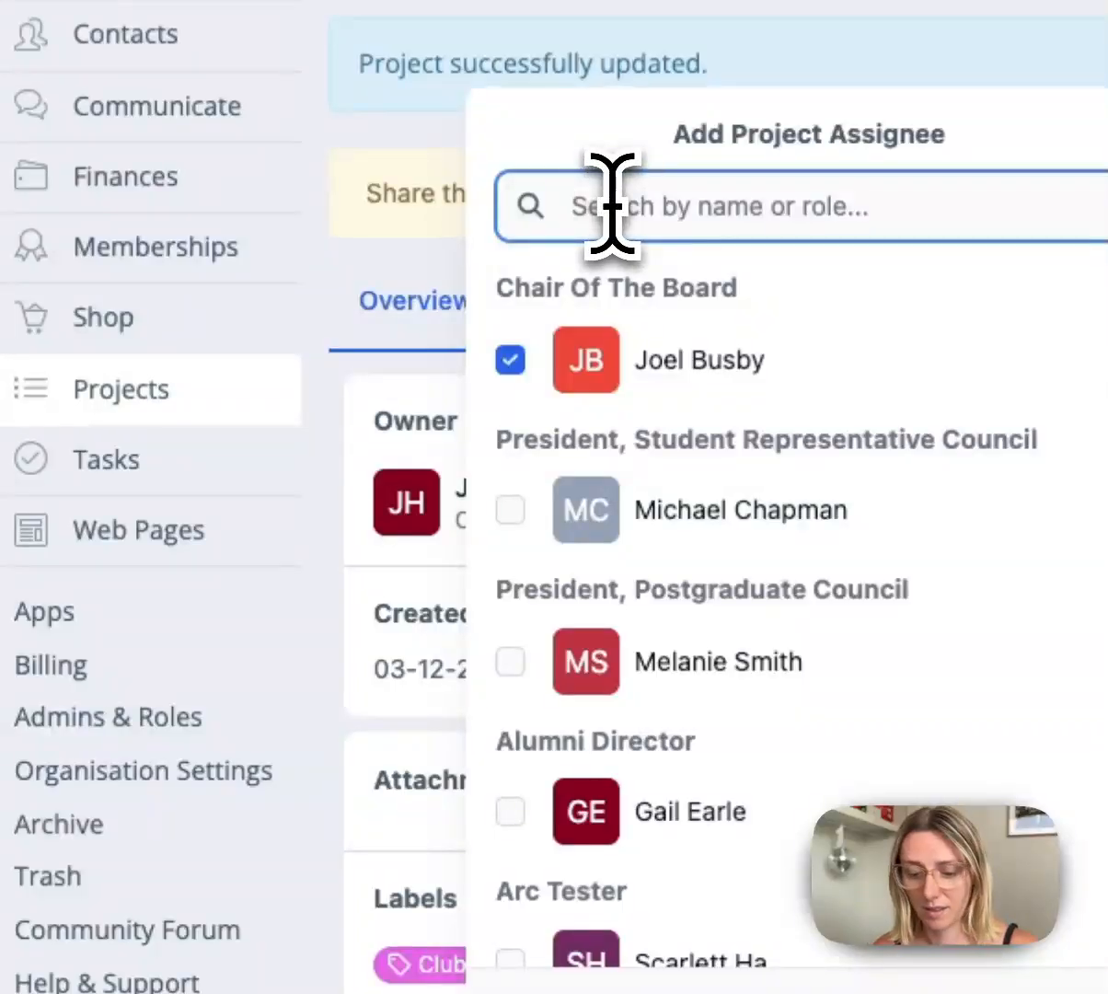
text(mel)
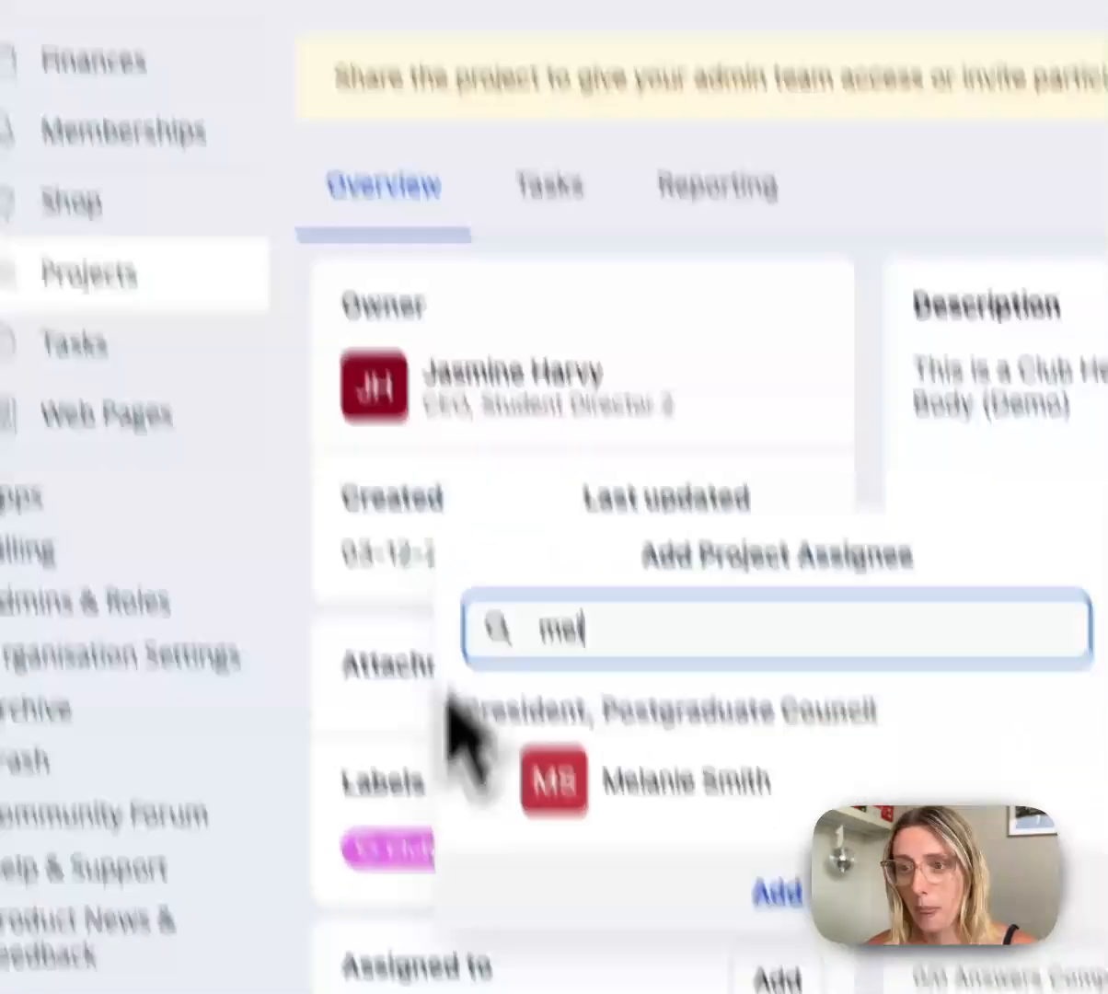
click(509, 896)
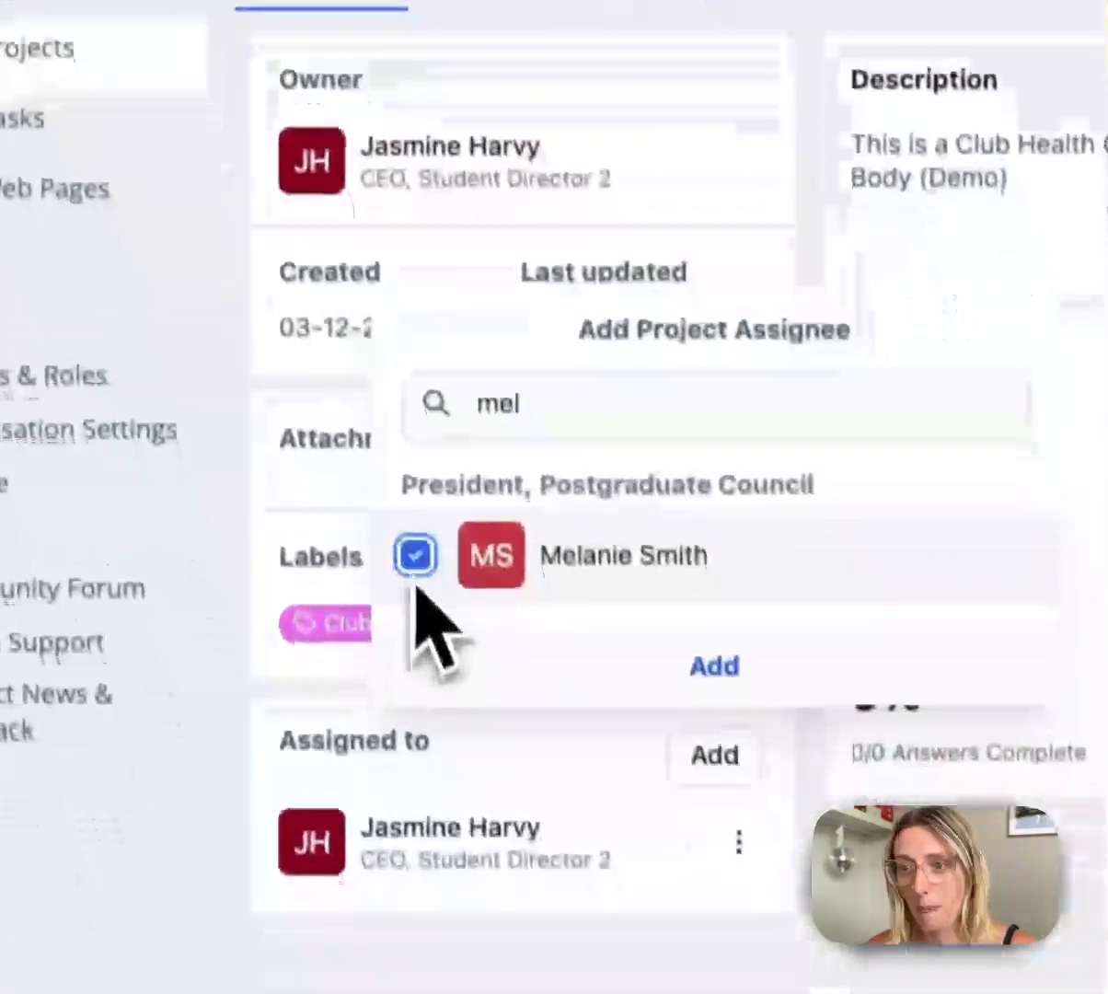
click(801, 993)
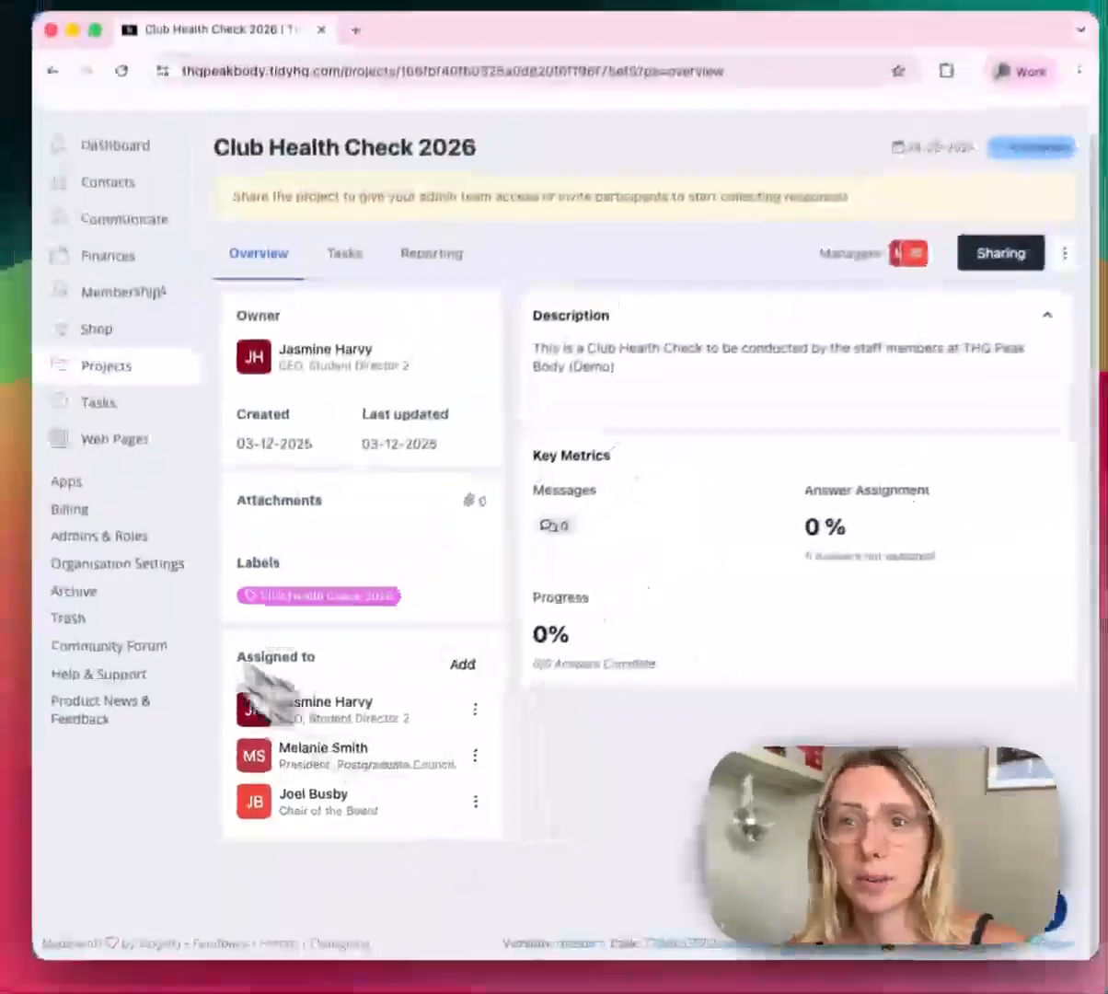
Look through the started project's tasks, checking their due dates and assignment options.
scroll(239, 659, up, 1)
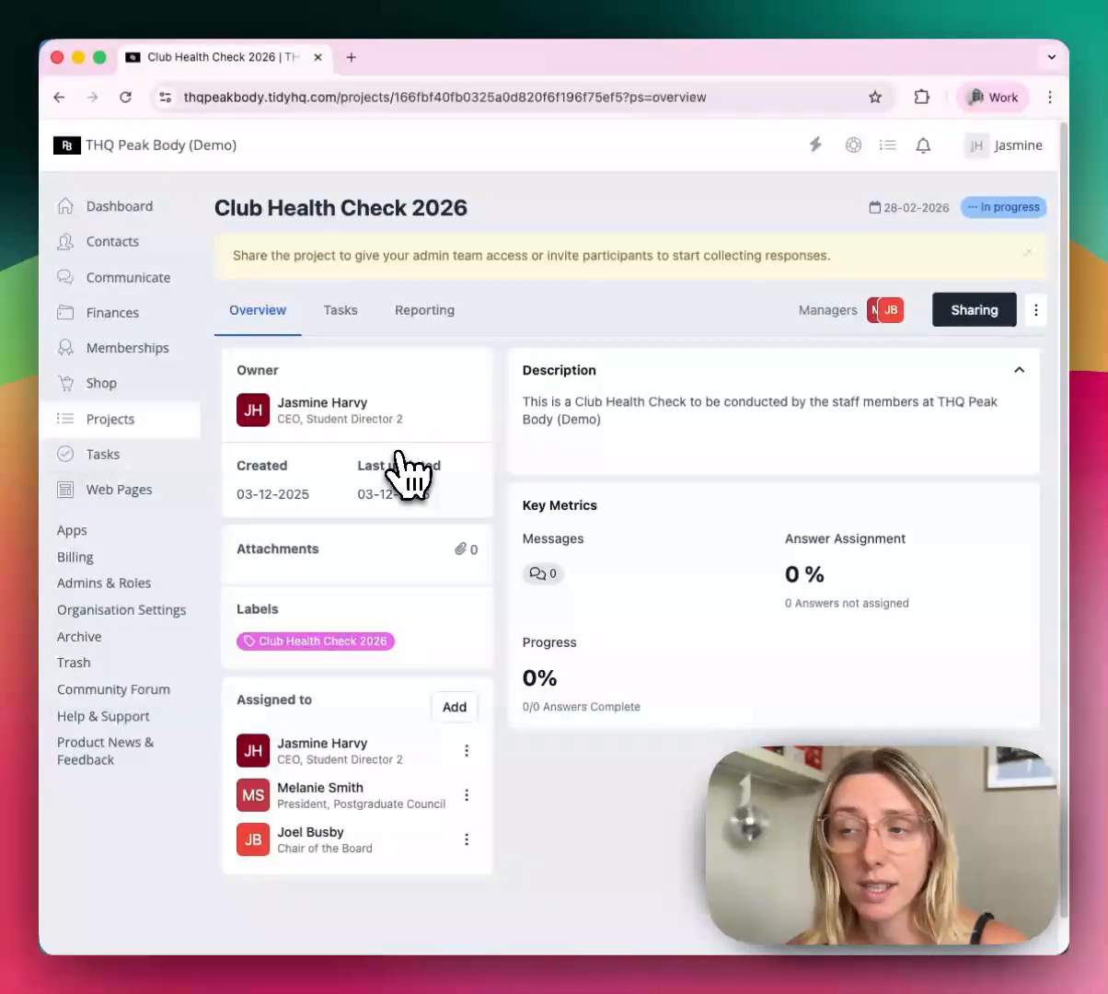
click(334, 311)
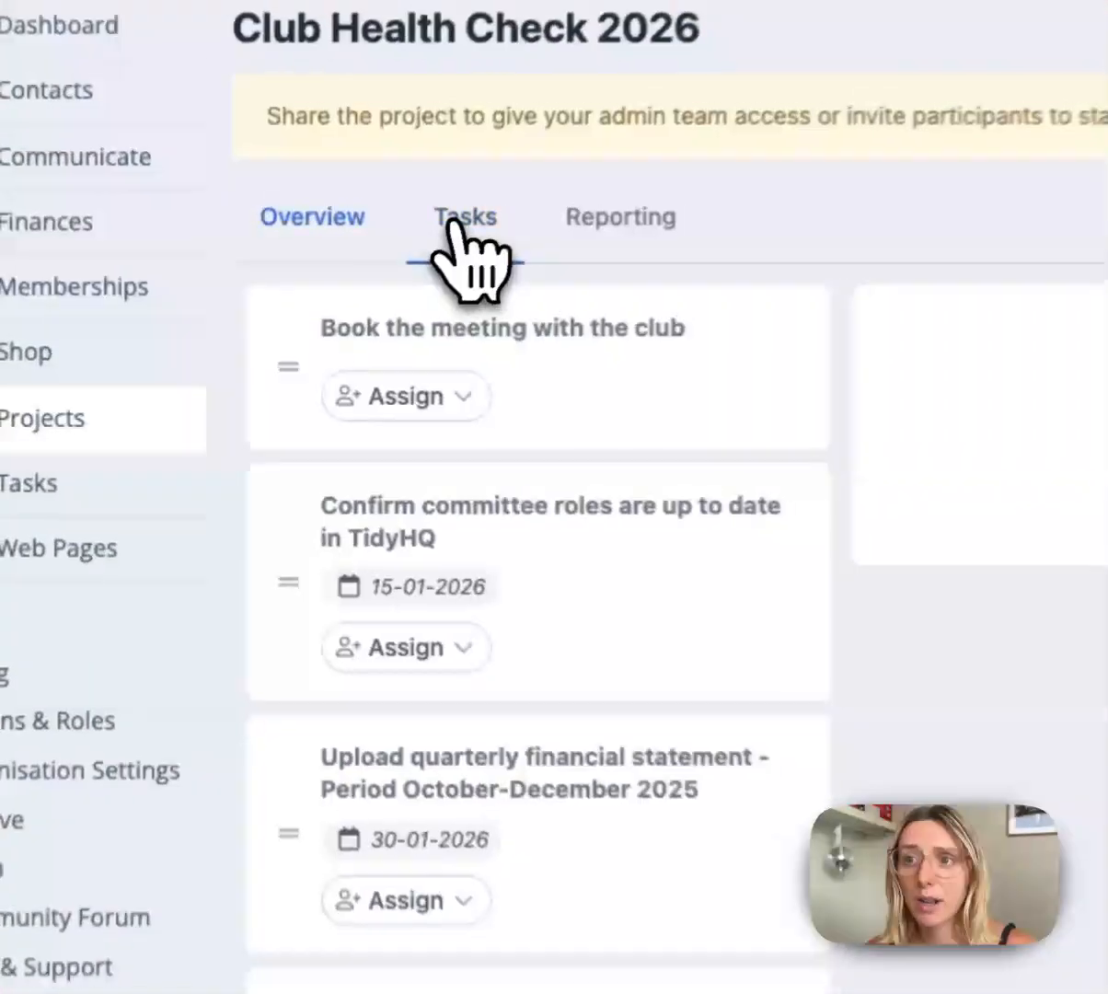
scroll(577, 255, down, 4)
scroll(642, 326, up, 4)
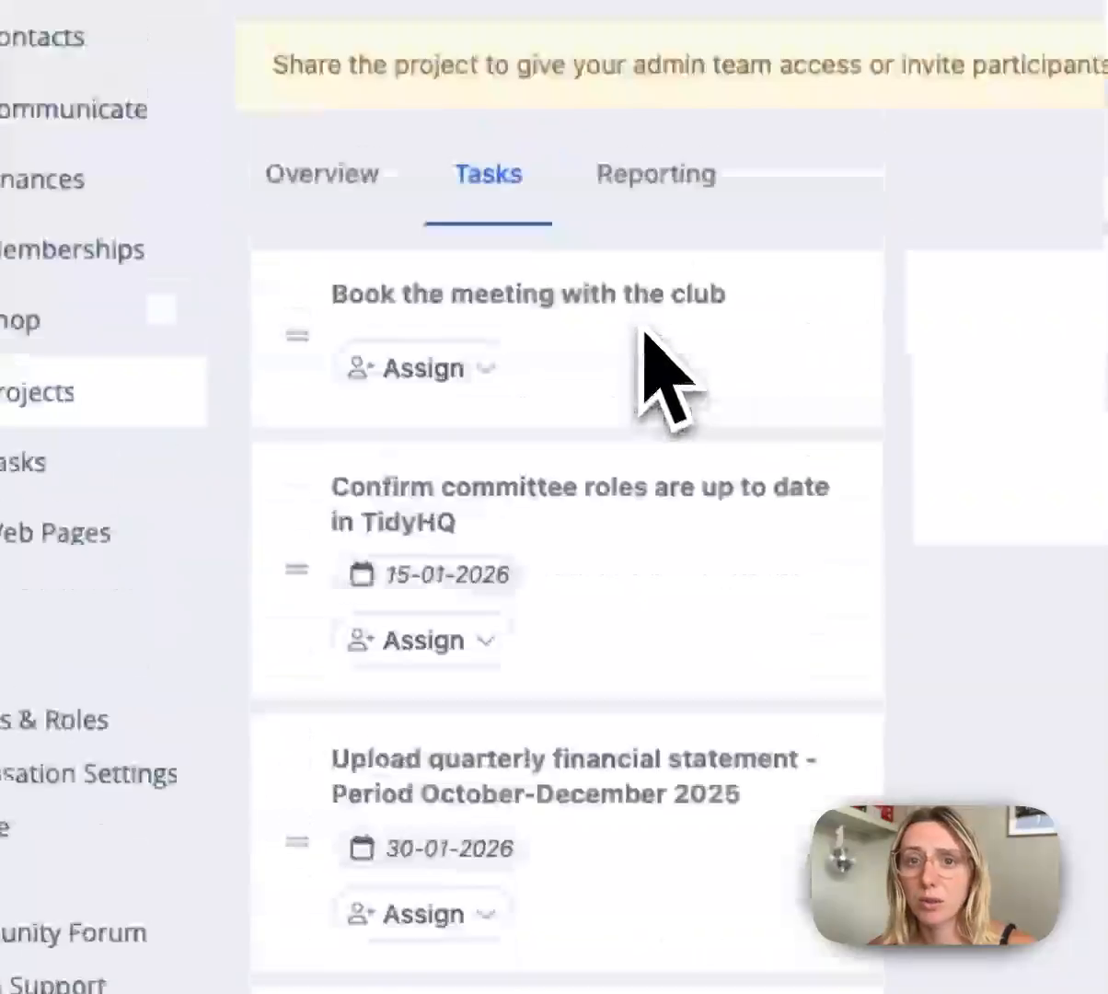
scroll(602, 570, down, 5)
scroll(638, 489, up, 5)
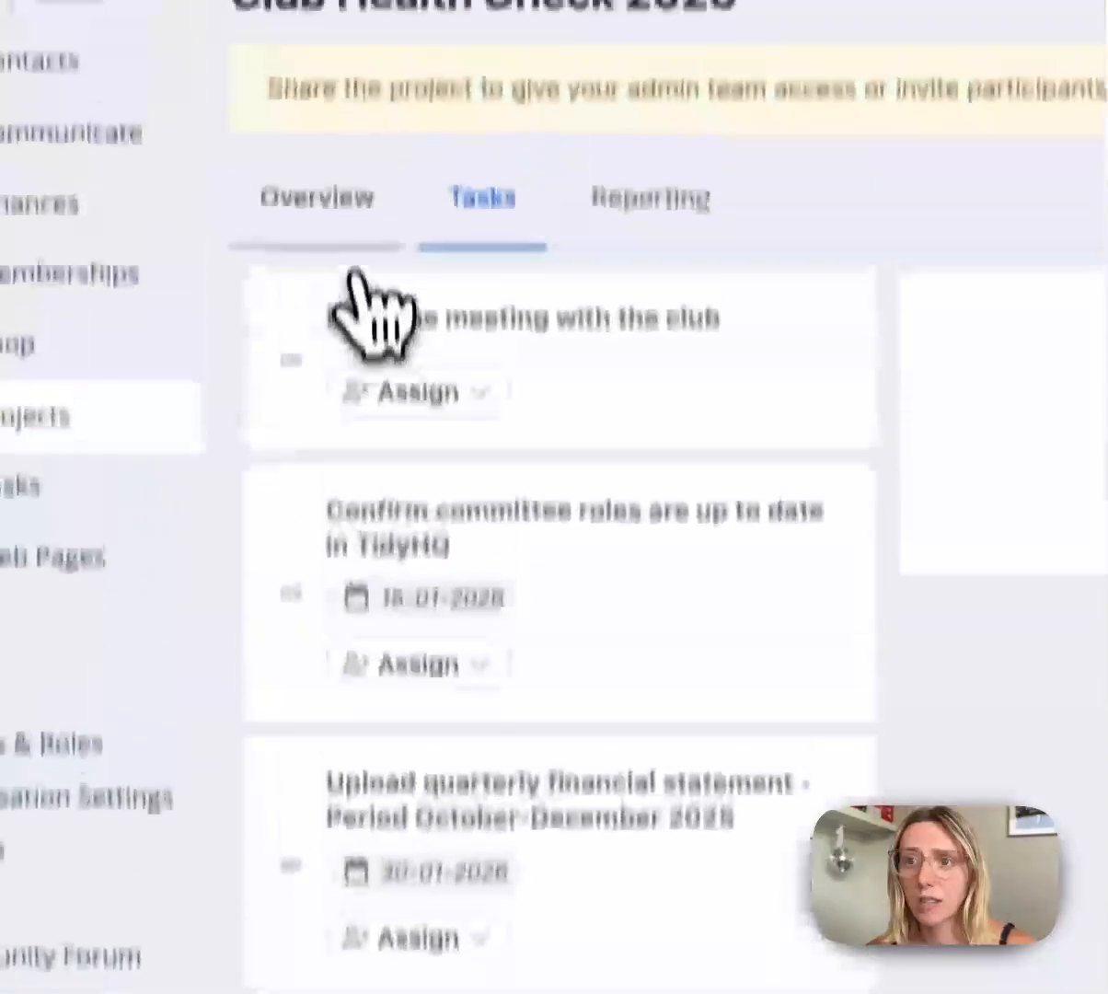
Share the project with all connected organisations by adding the Eastside Eagles, Northside Sharks and Westside Wolves demo clubs as participants.
click(322, 200)
click(977, 398)
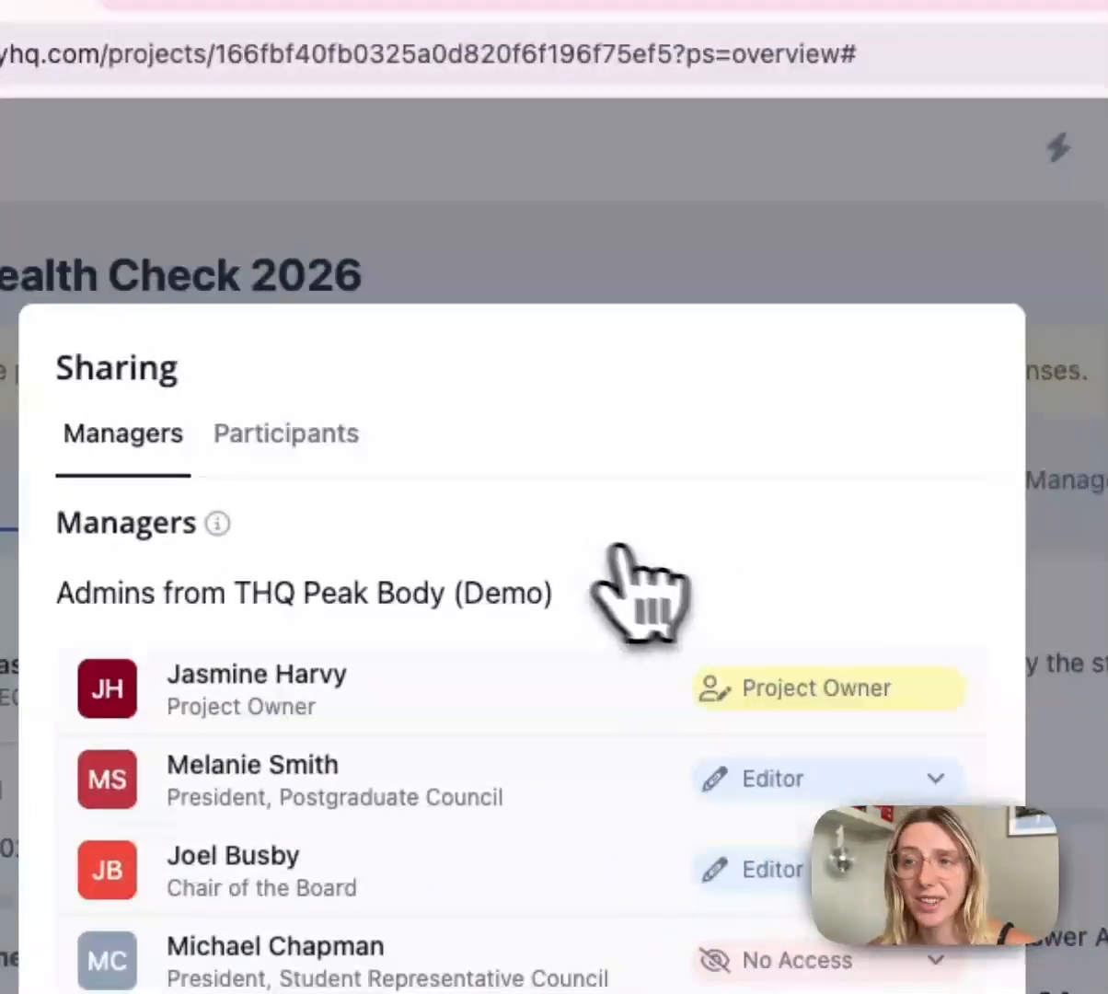
click(285, 433)
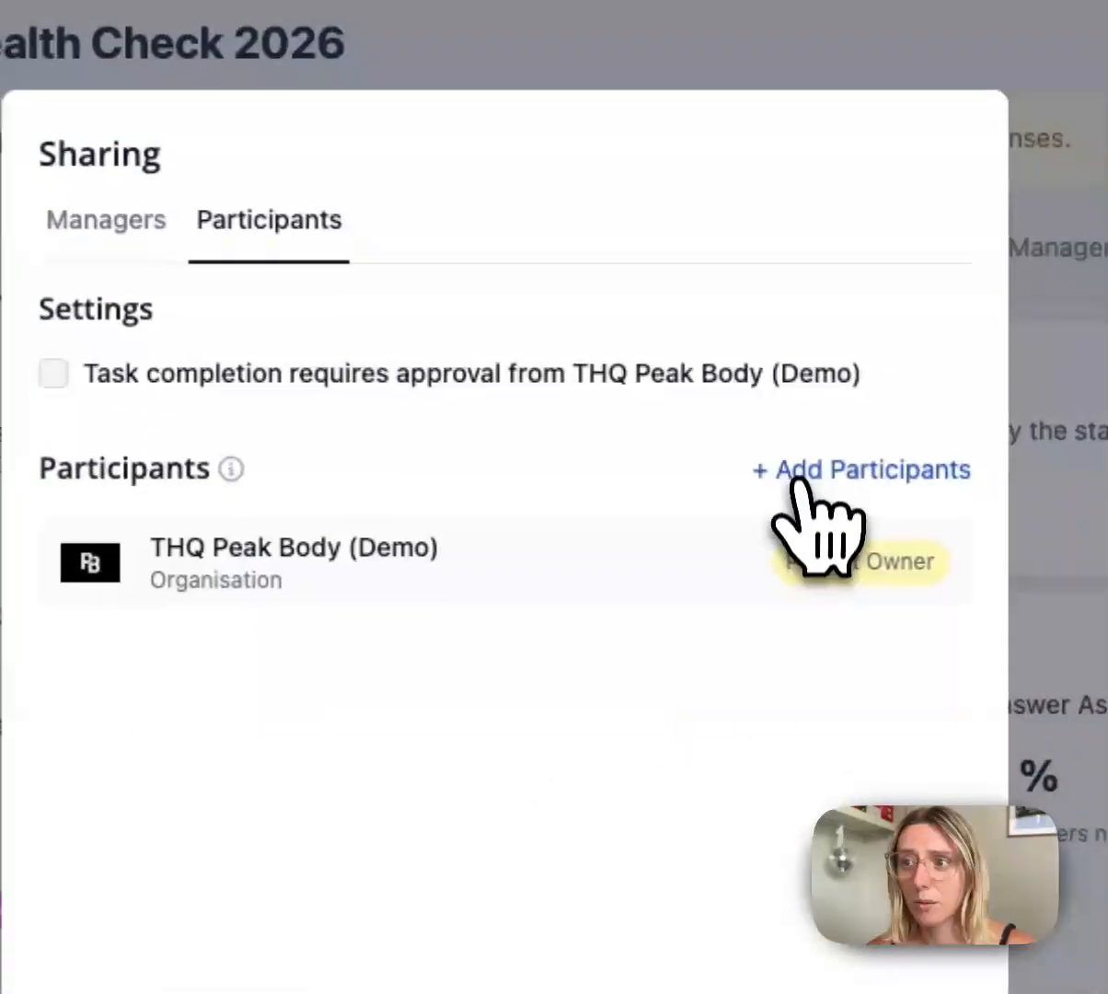
click(797, 483)
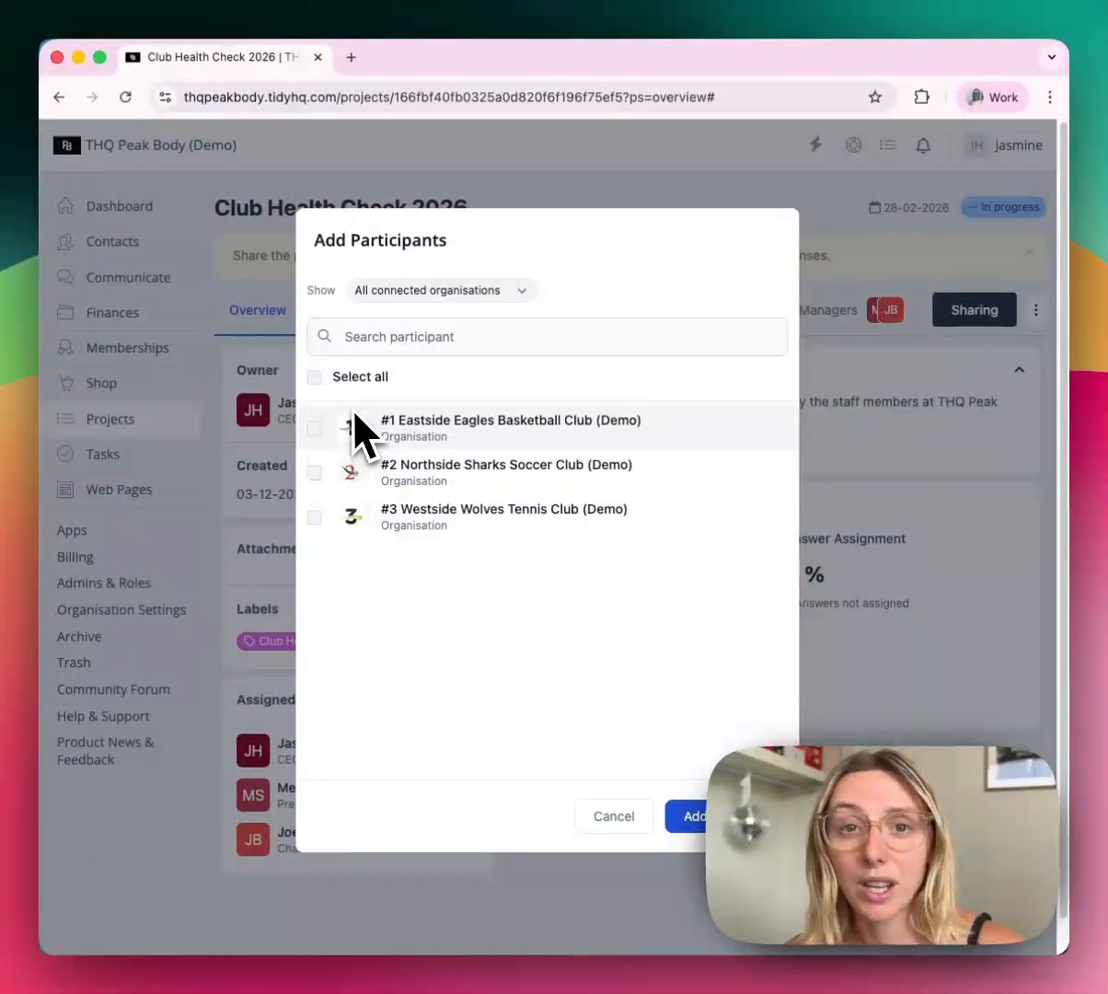
click(315, 378)
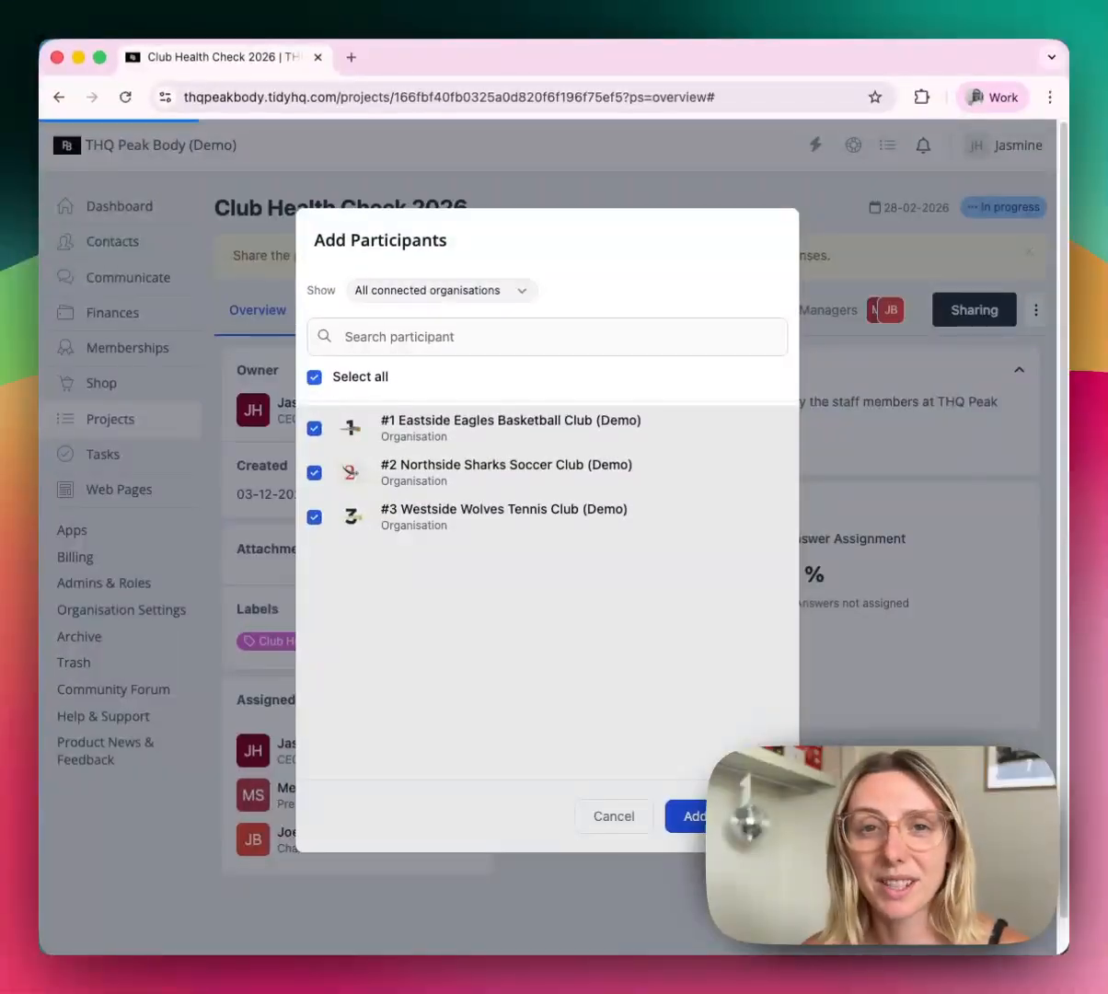
click(692, 815)
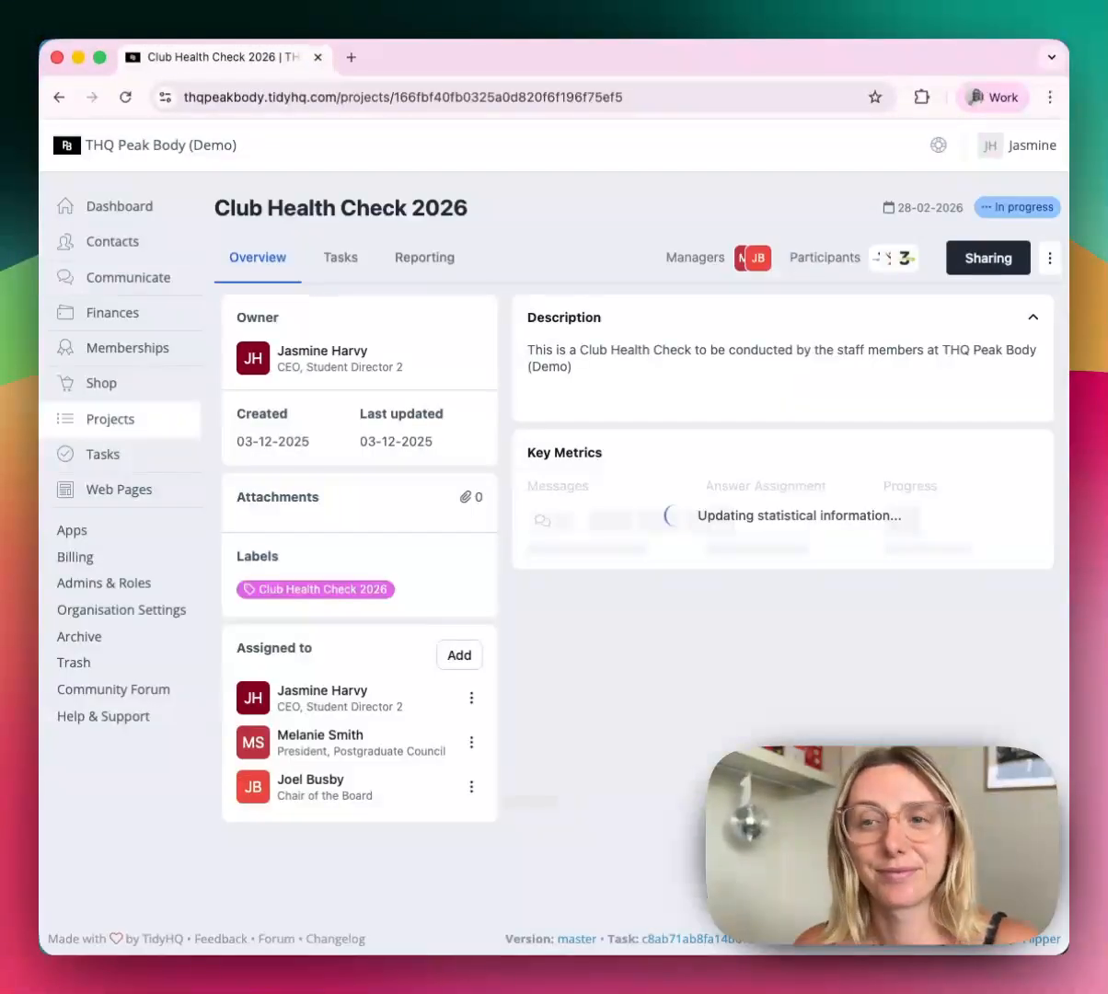